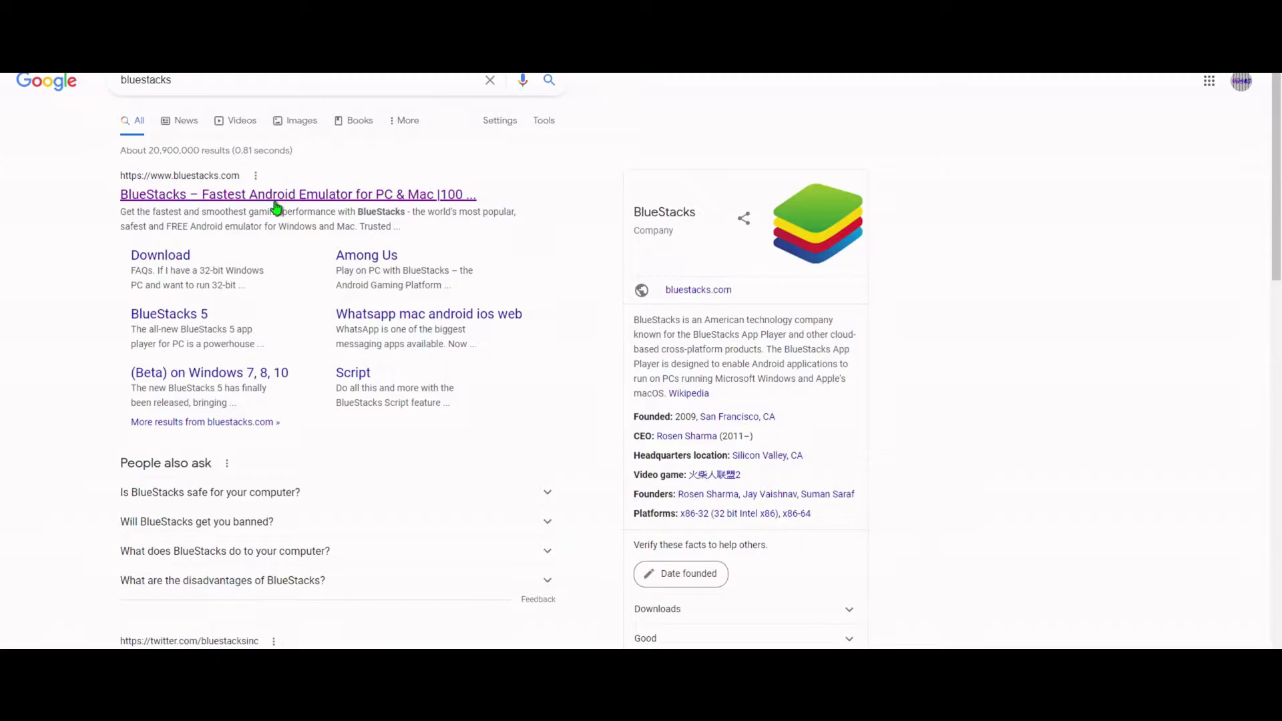
# Step: Open the BlueStacks download page from the search results and check which operating system versions are offered
pyautogui.click(175, 261)
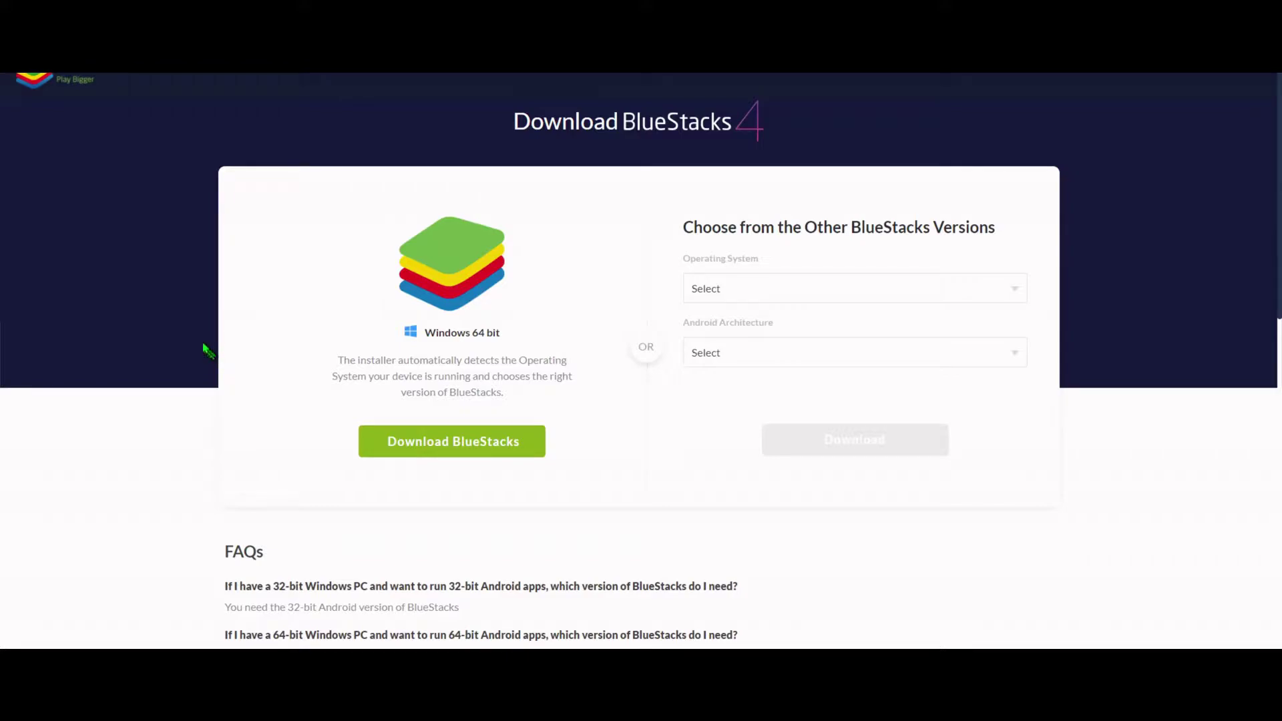
pyautogui.moveTo(374, 331); pyautogui.dragTo(514, 337)
pyautogui.click(733, 288)
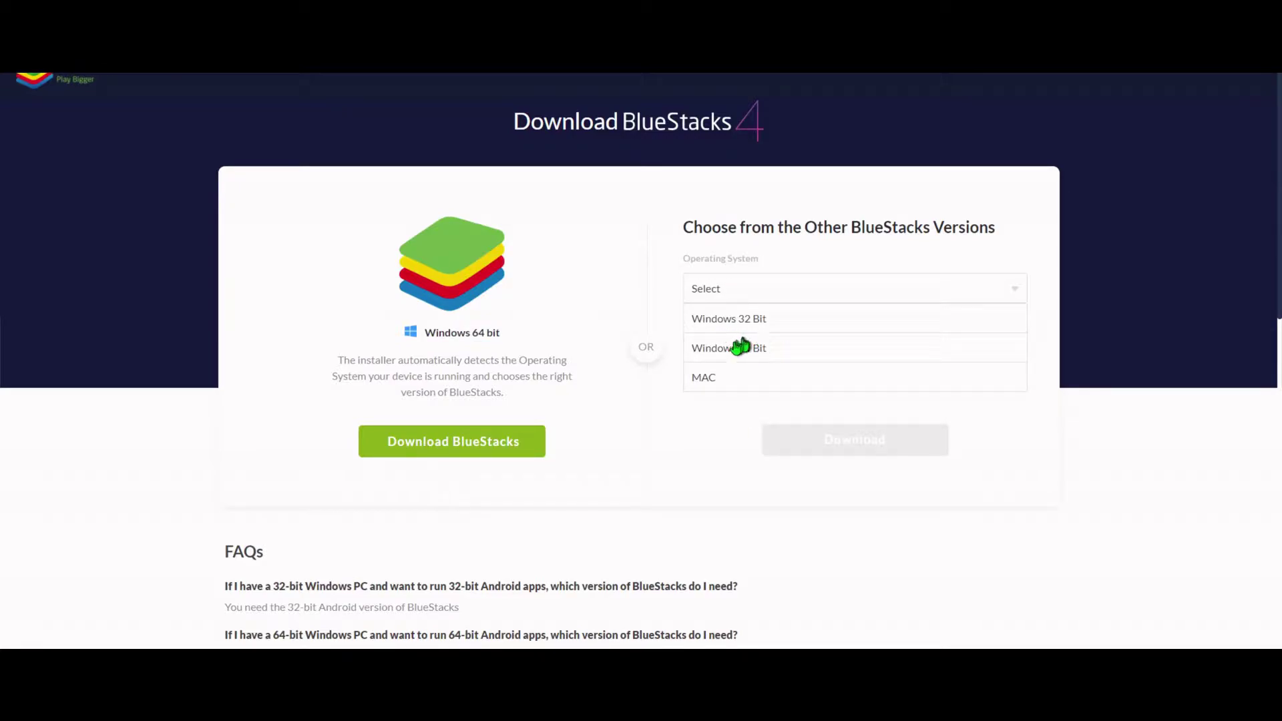
pyautogui.click(627, 267)
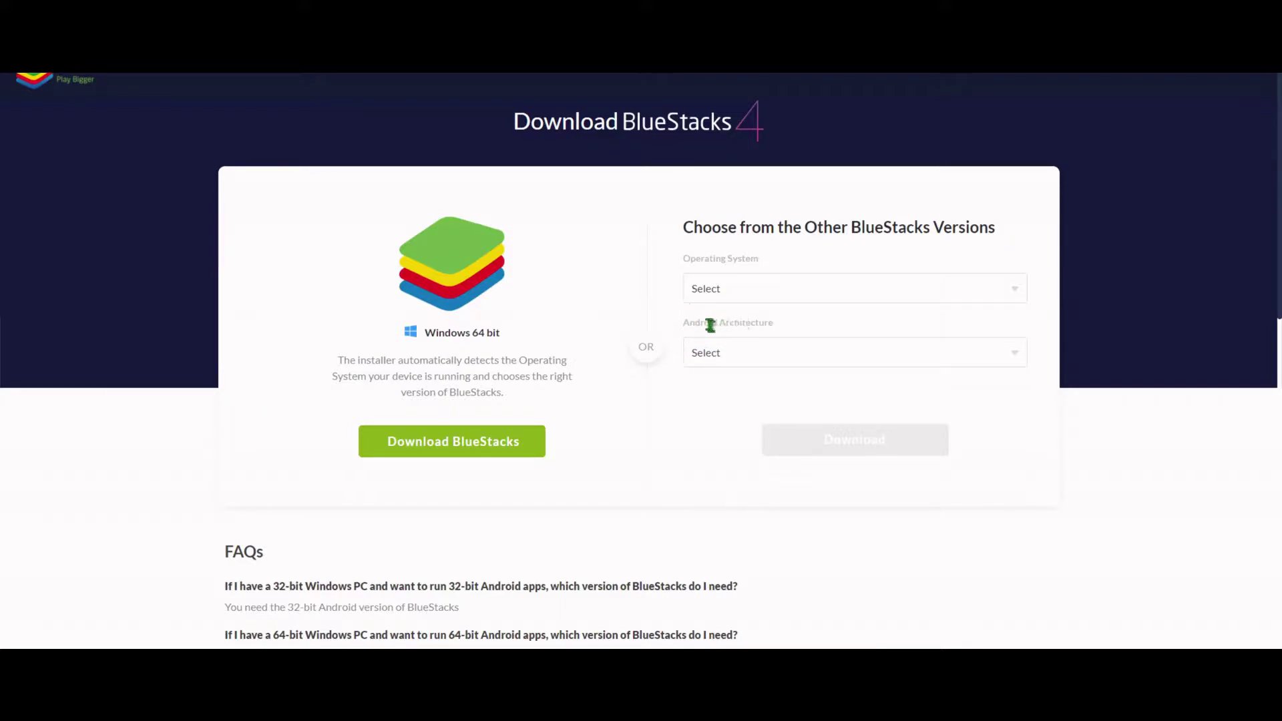
# Step: Download the BlueStacks installer for Windows 64 bit and save it to the Desktop
pyautogui.click(502, 441)
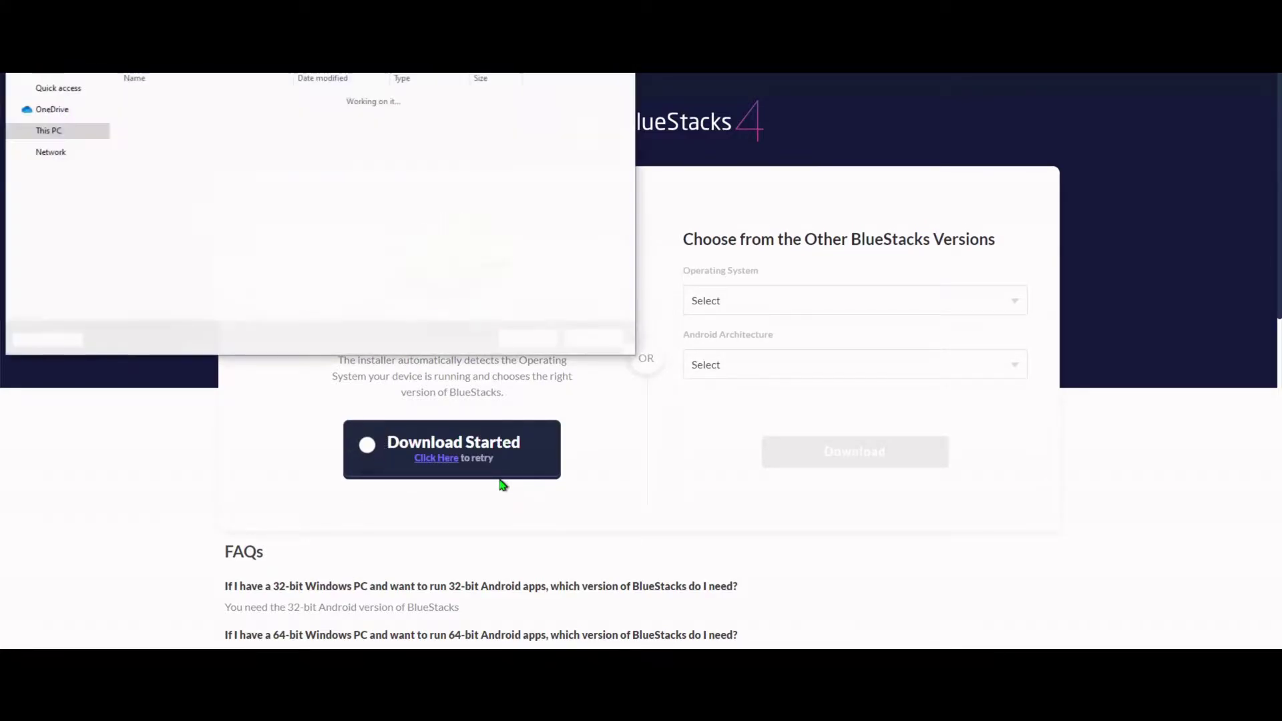
pyautogui.scroll(3, 53, 201)
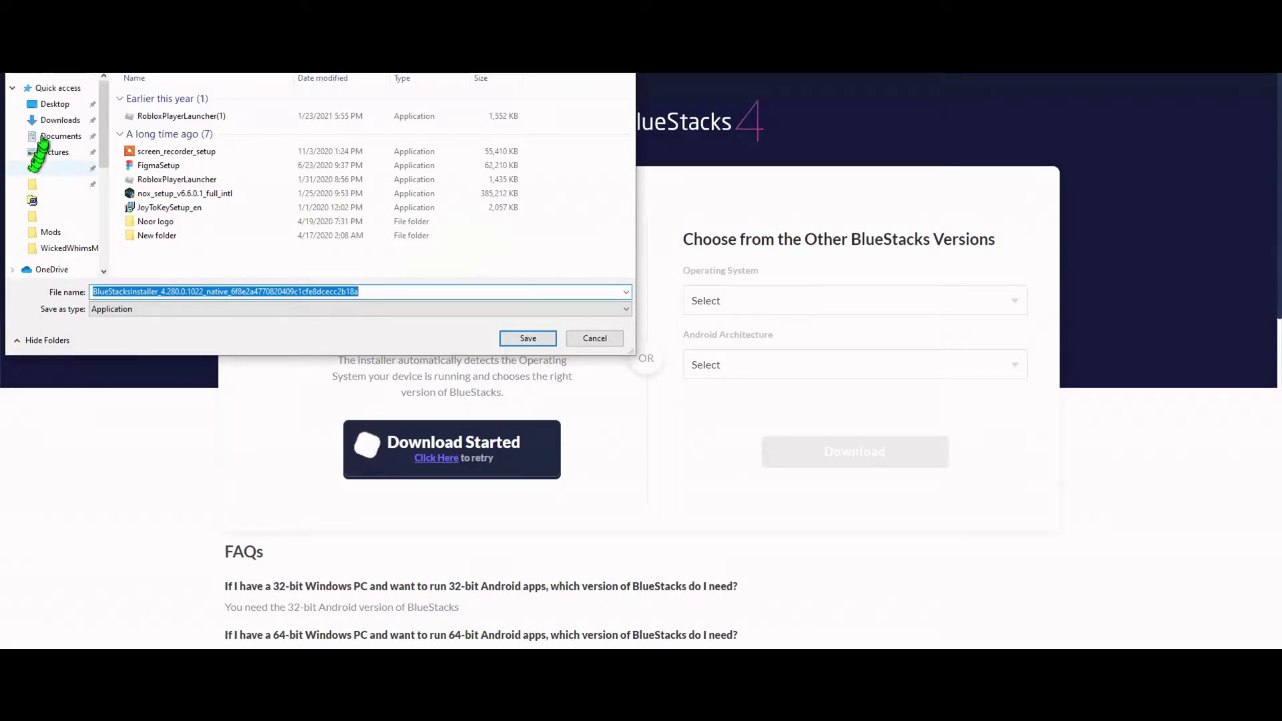
pyautogui.click(54, 103)
pyautogui.moveTo(363, 292); pyautogui.dragTo(44, 281)
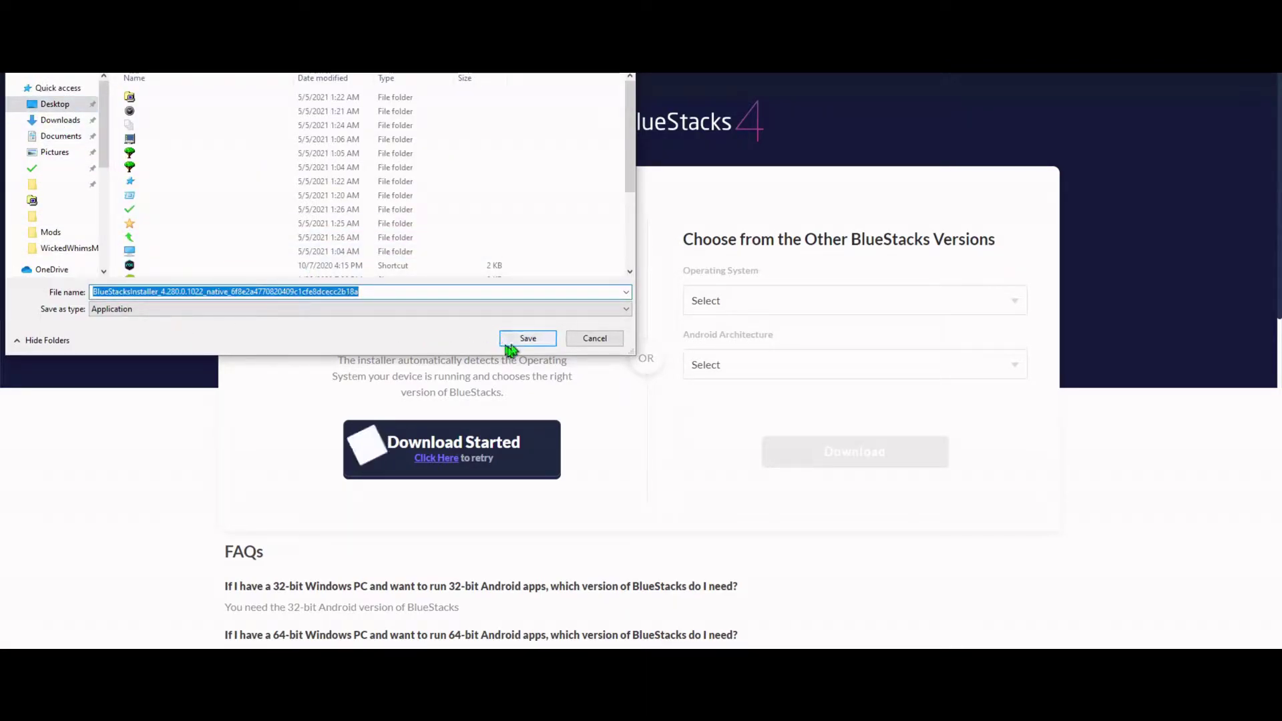
pyautogui.click(524, 339)
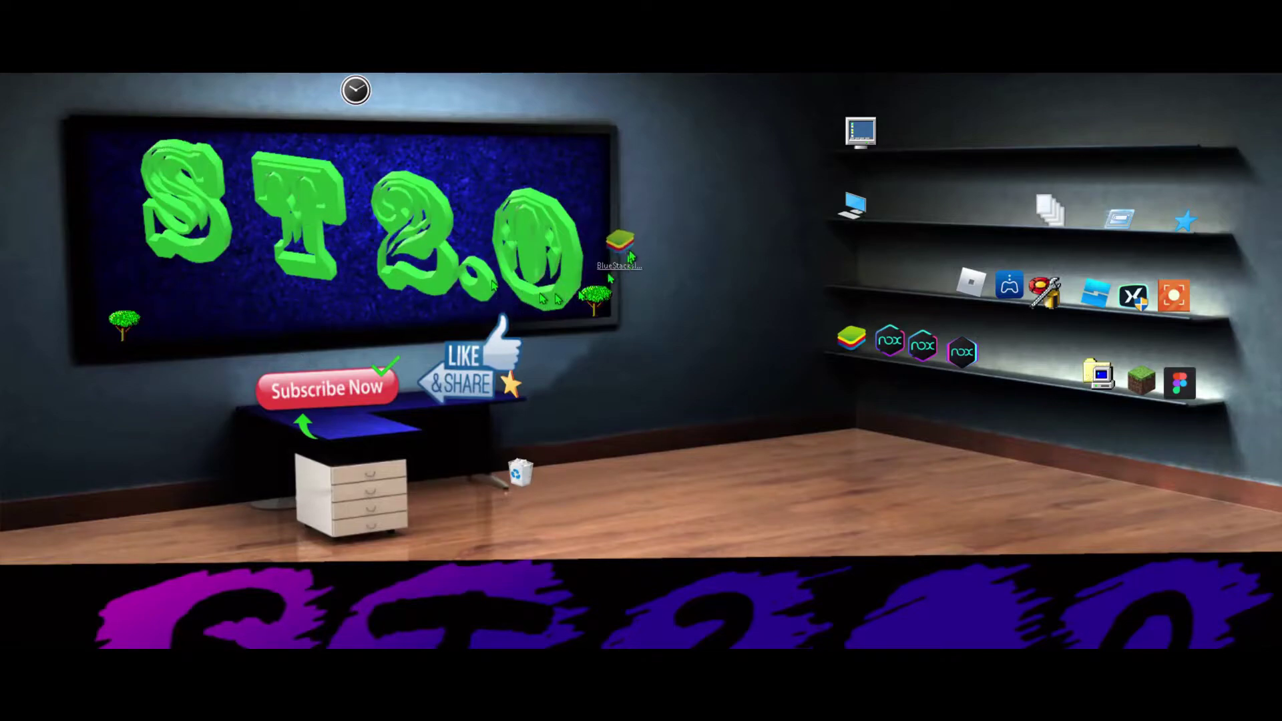
# Step: Run the BlueStacks installer from the desktop, allow it to make changes, and start the update
pyautogui.doubleClick(631, 255)
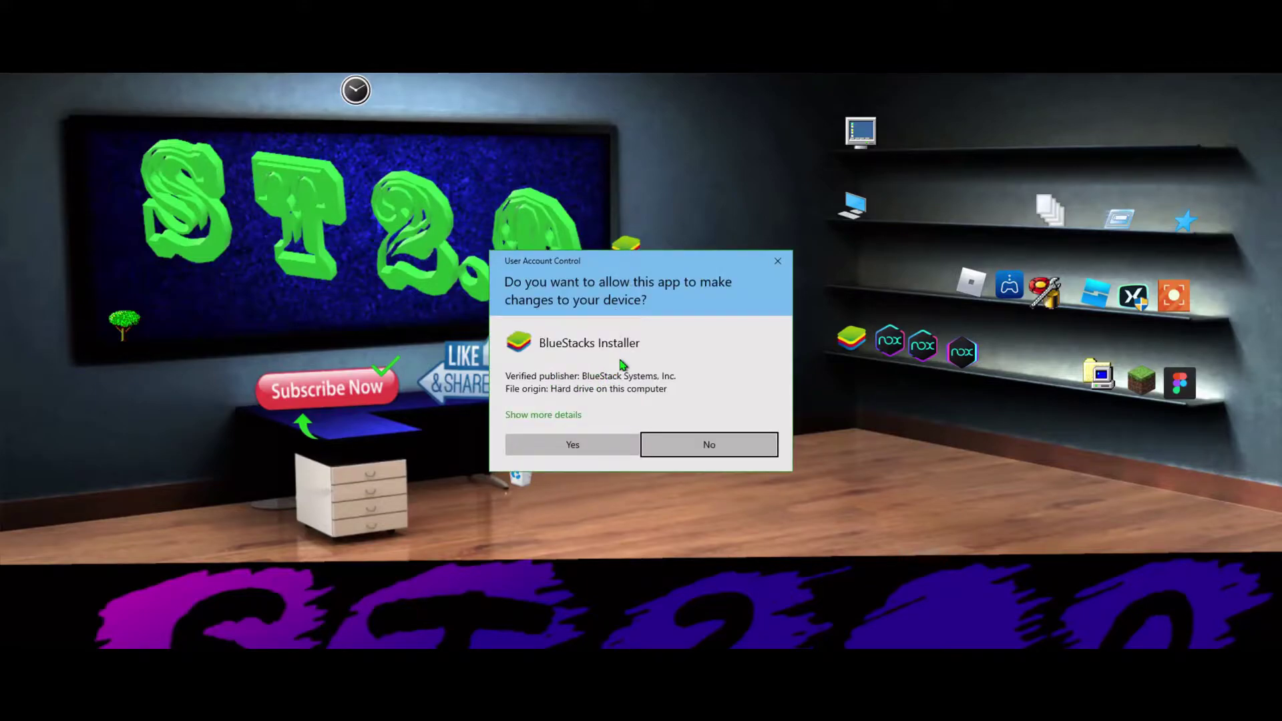
pyautogui.click(584, 445)
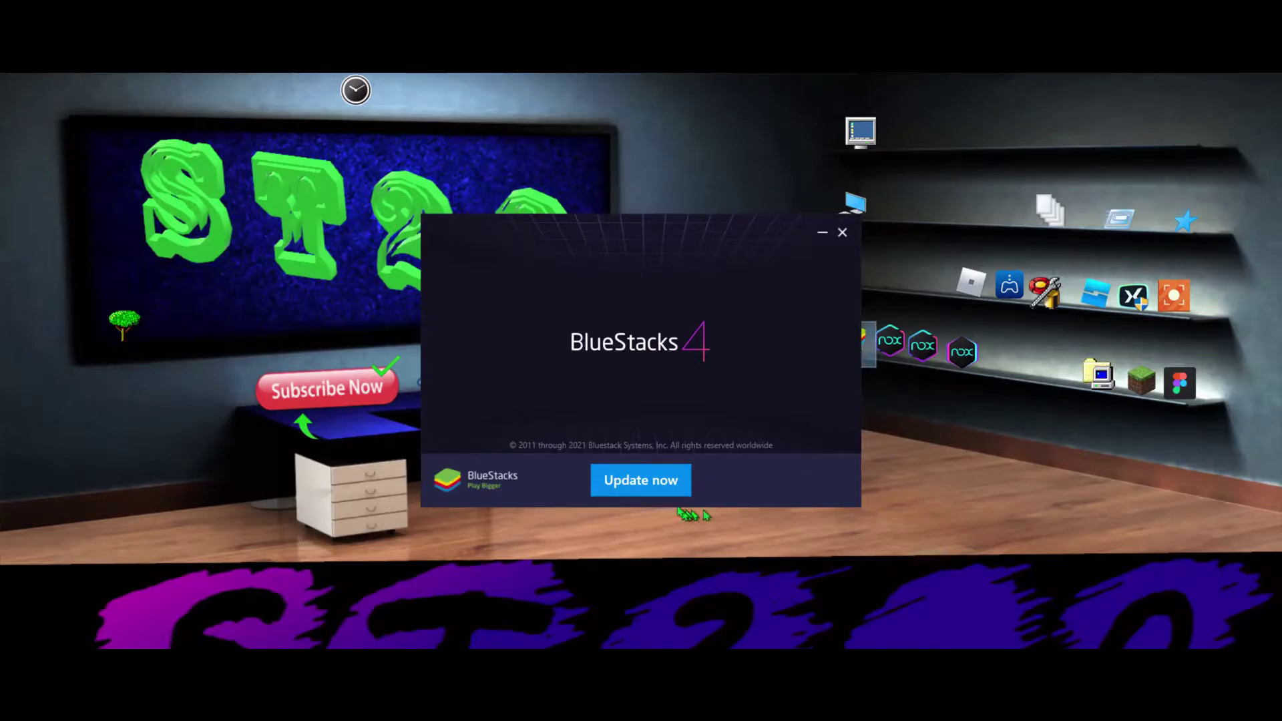
pyautogui.click(654, 481)
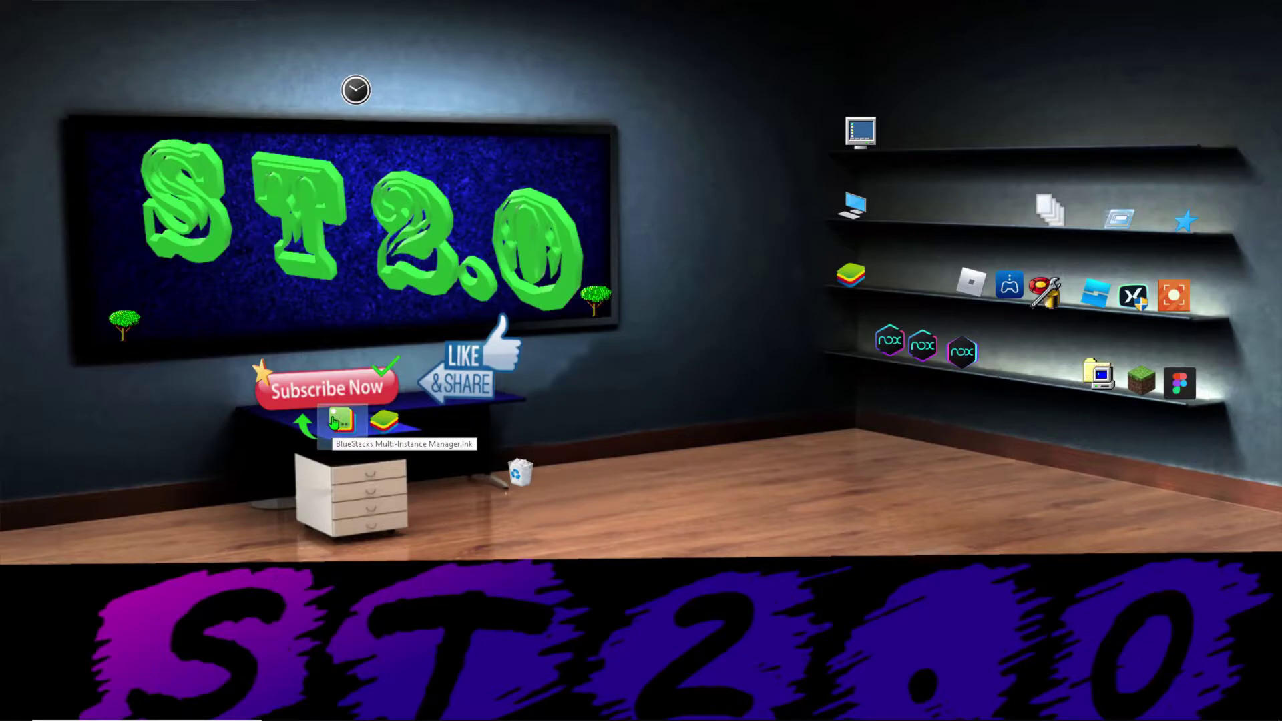
# Step: Switch to BlueStacks and dismiss the Group call notice and The Walking Dead Collaboration ad
pyautogui.moveTo(665, 713)
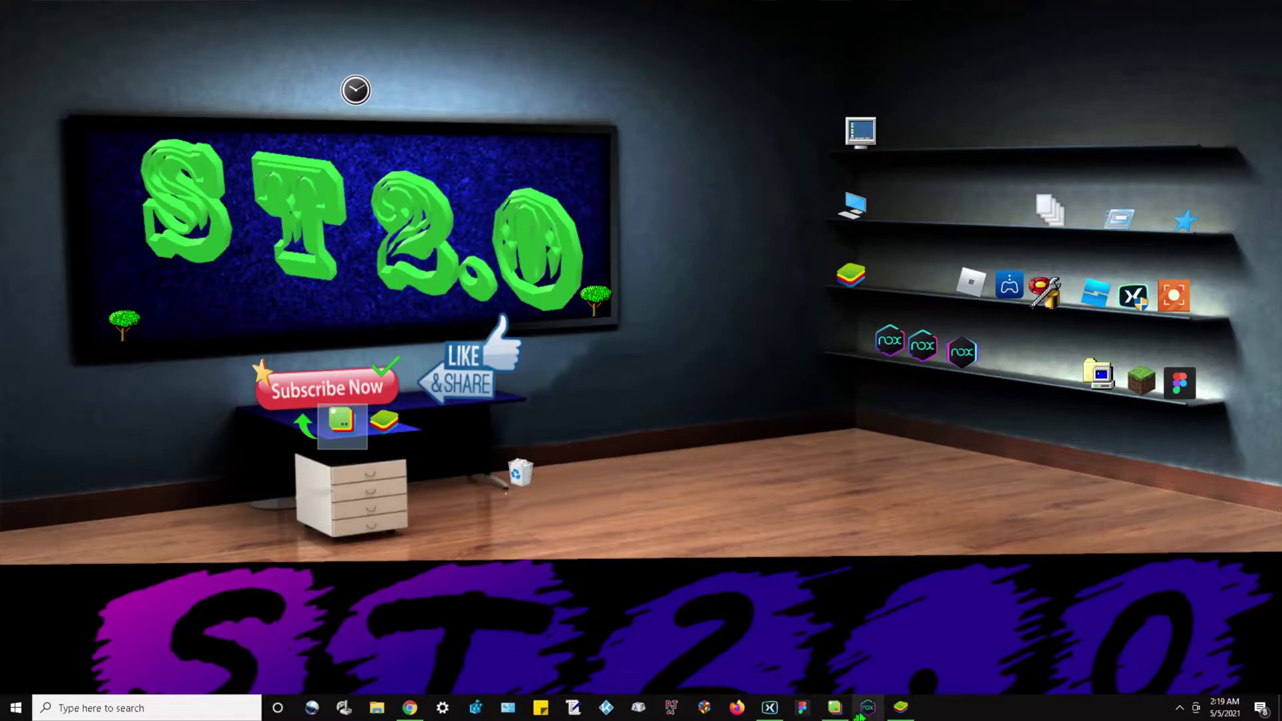
pyautogui.click(871, 709)
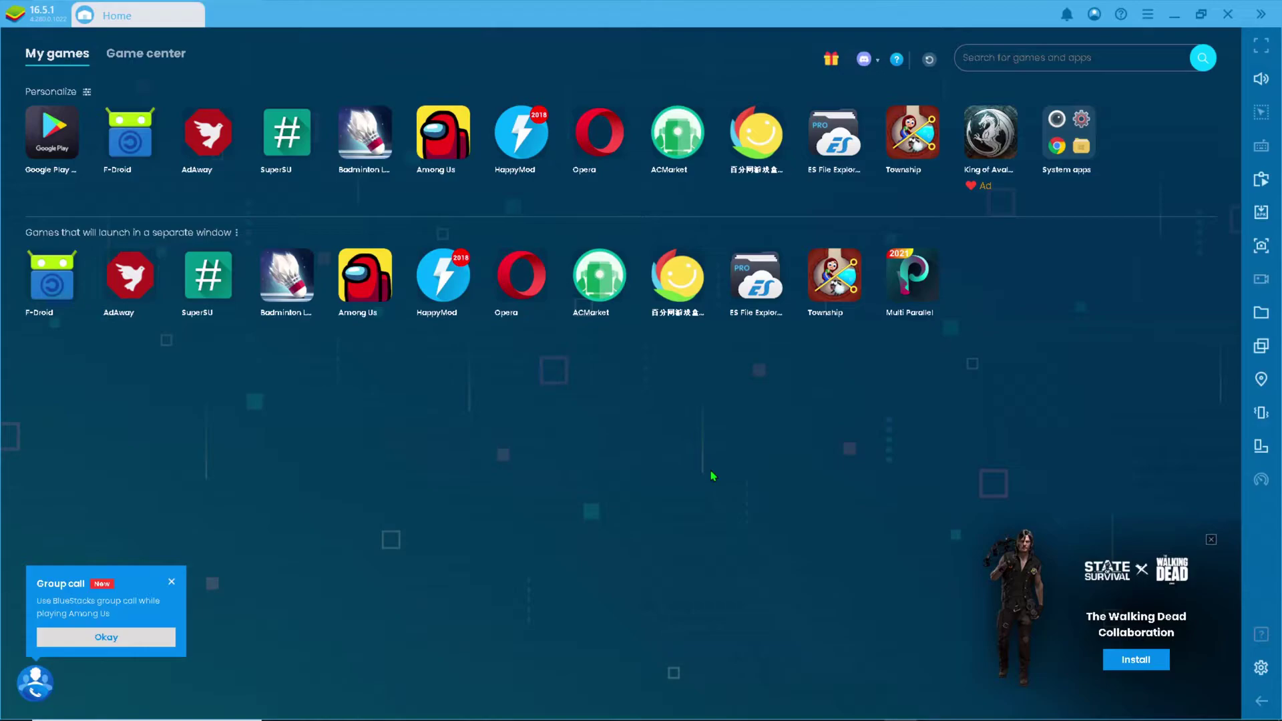
pyautogui.click(173, 584)
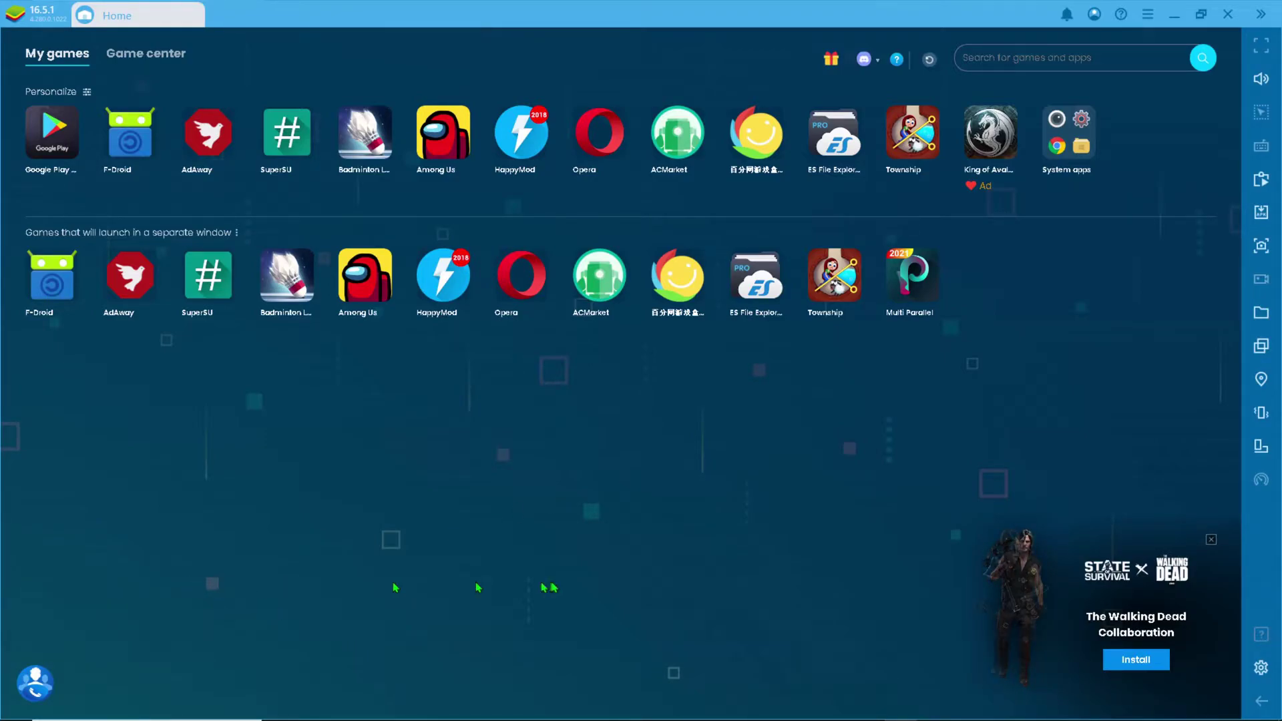
pyautogui.click(1210, 539)
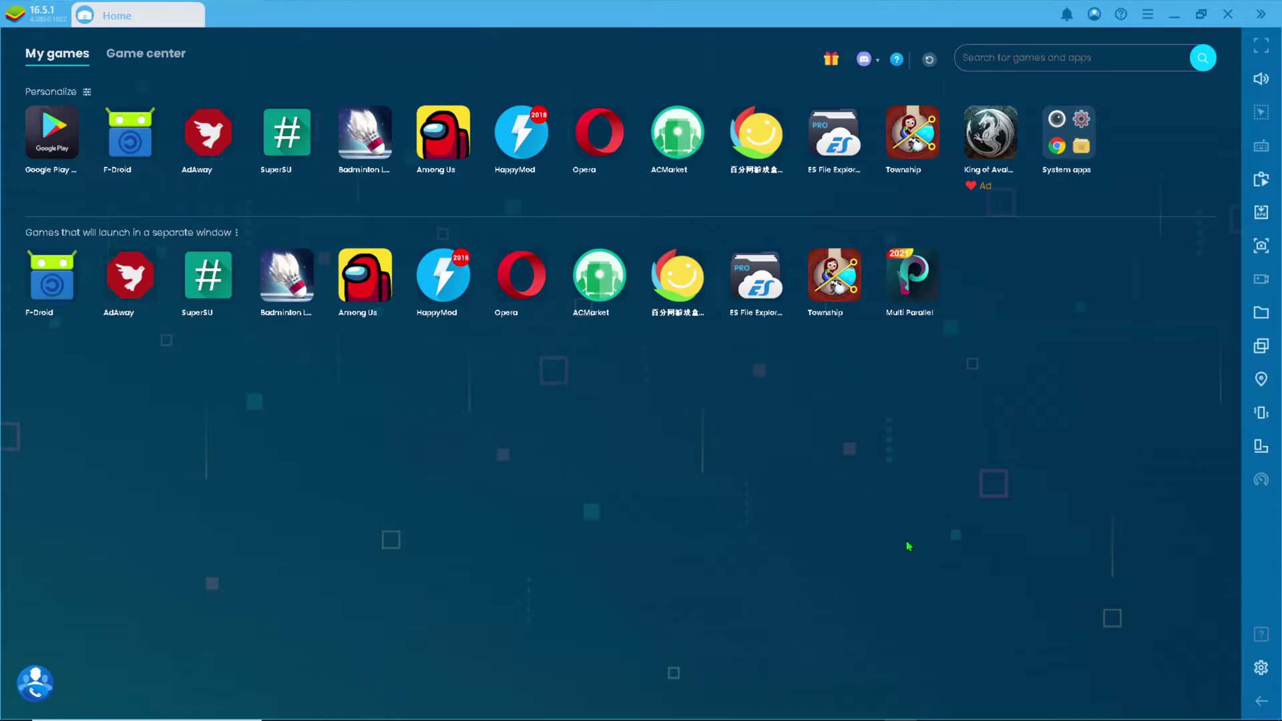
pyautogui.click(1035, 53)
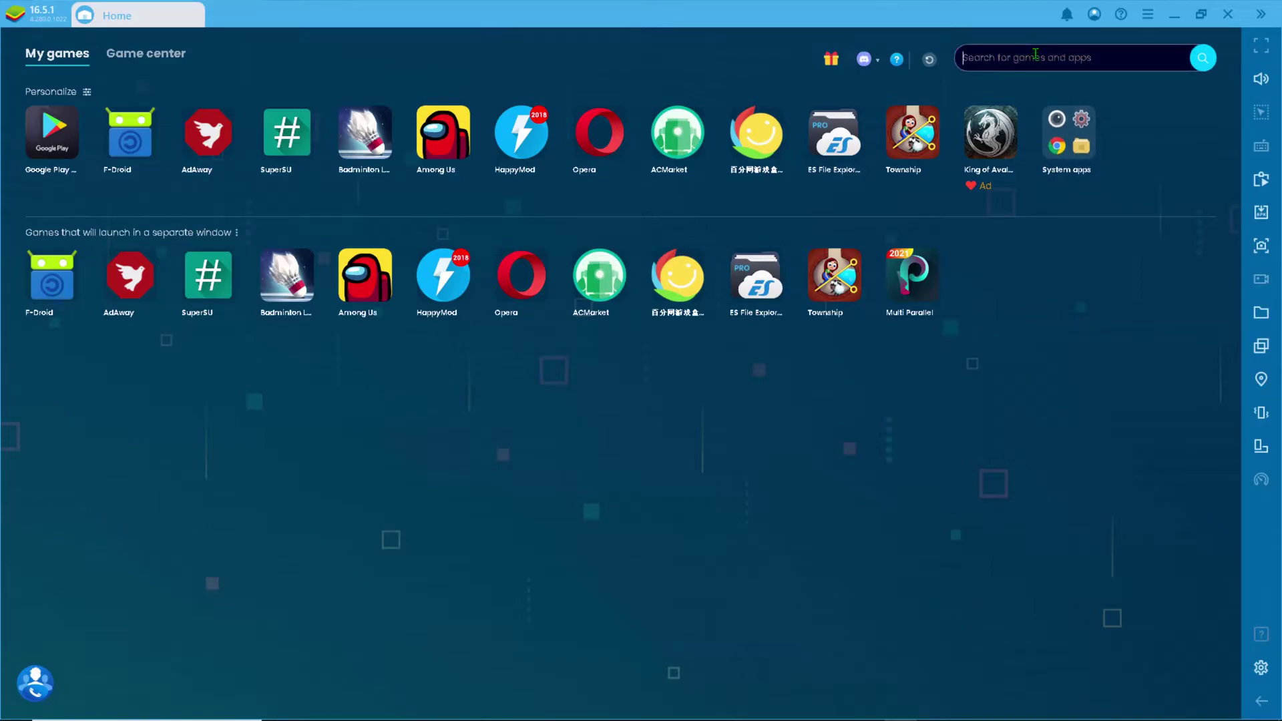
pyautogui.write('DF')
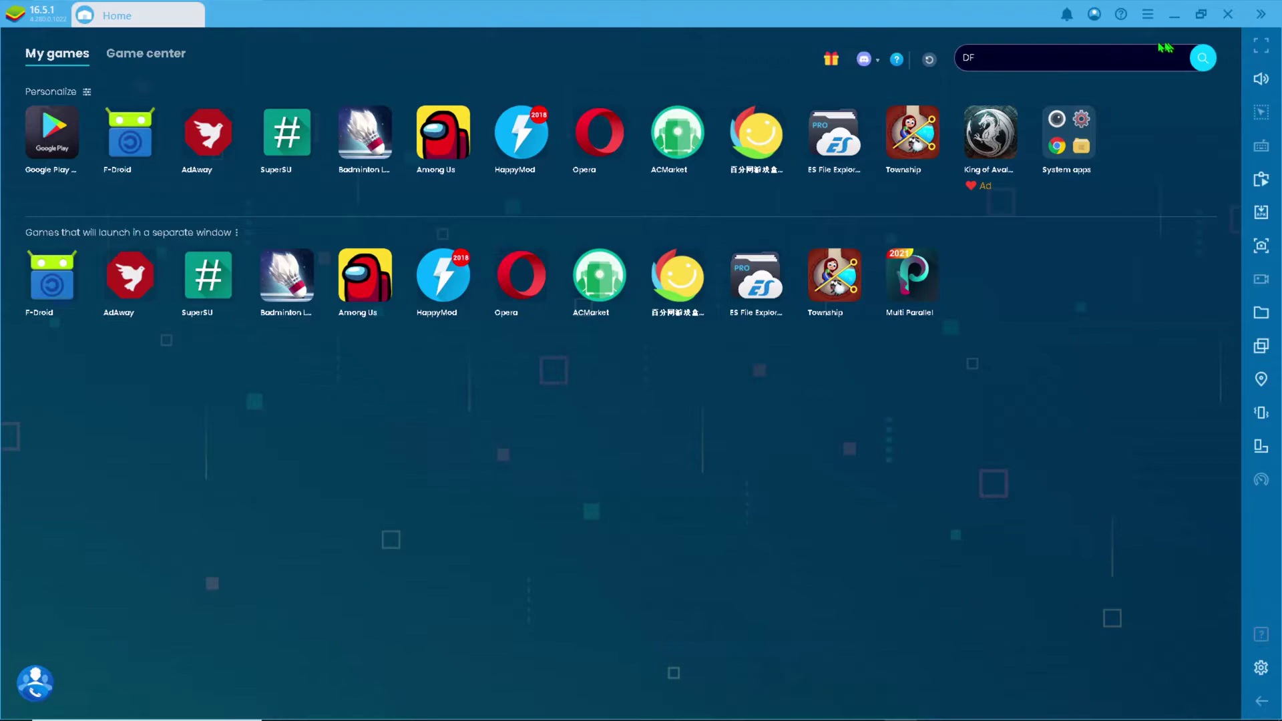
pyautogui.press('BackSpace')
pyautogui.press('BackSpace')
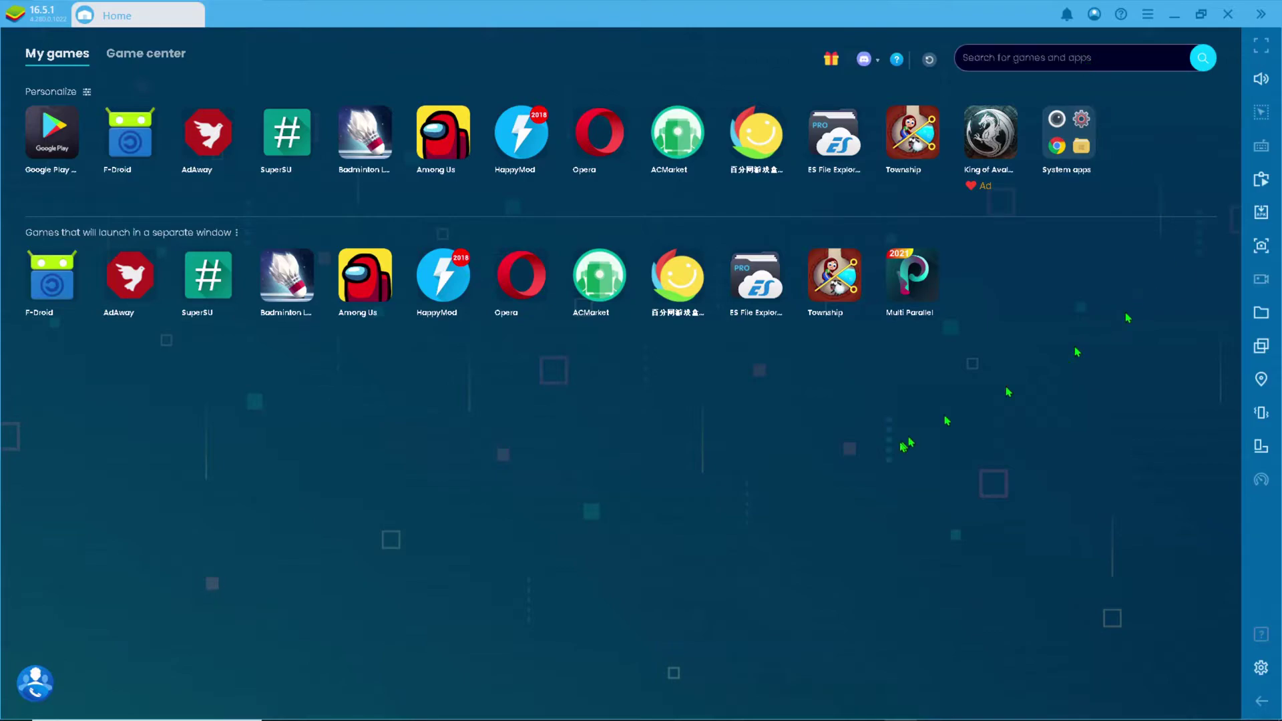
# Step: Browse the recommended and top games in the Game center, and return to My games
pyautogui.click(142, 60)
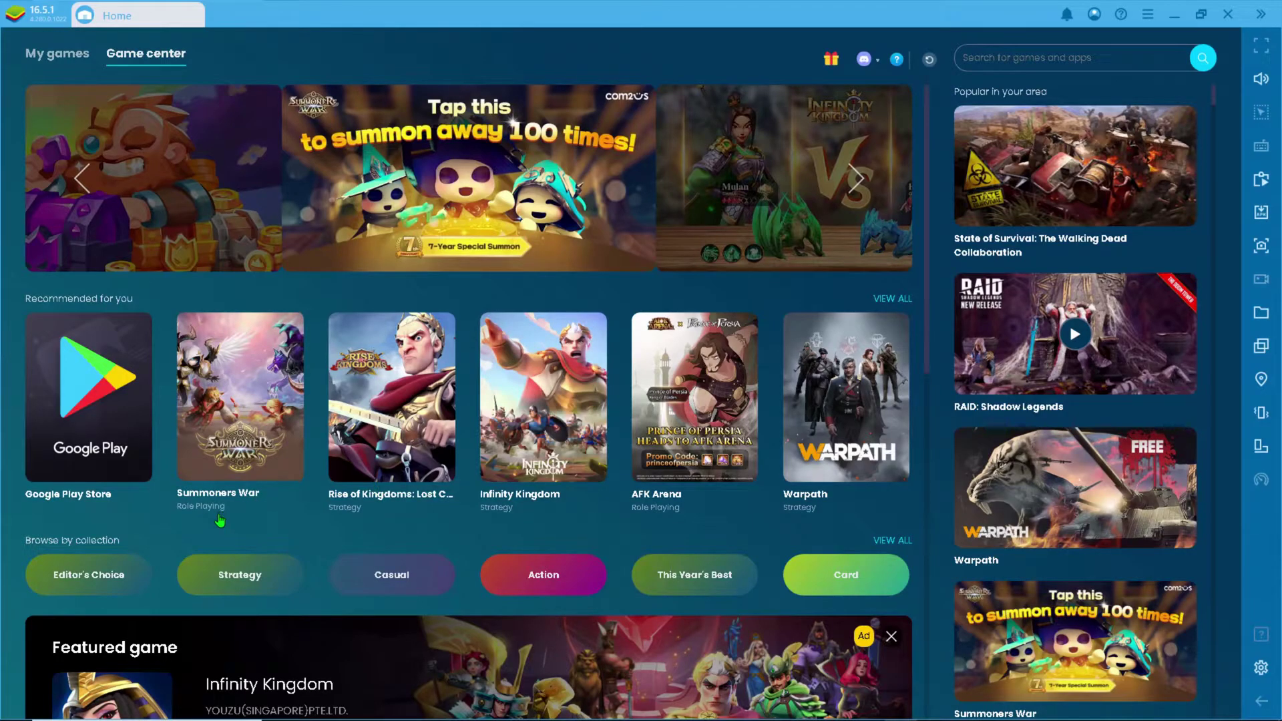
pyautogui.scroll(-2, 218, 514)
pyautogui.scroll(-10, 718, 515)
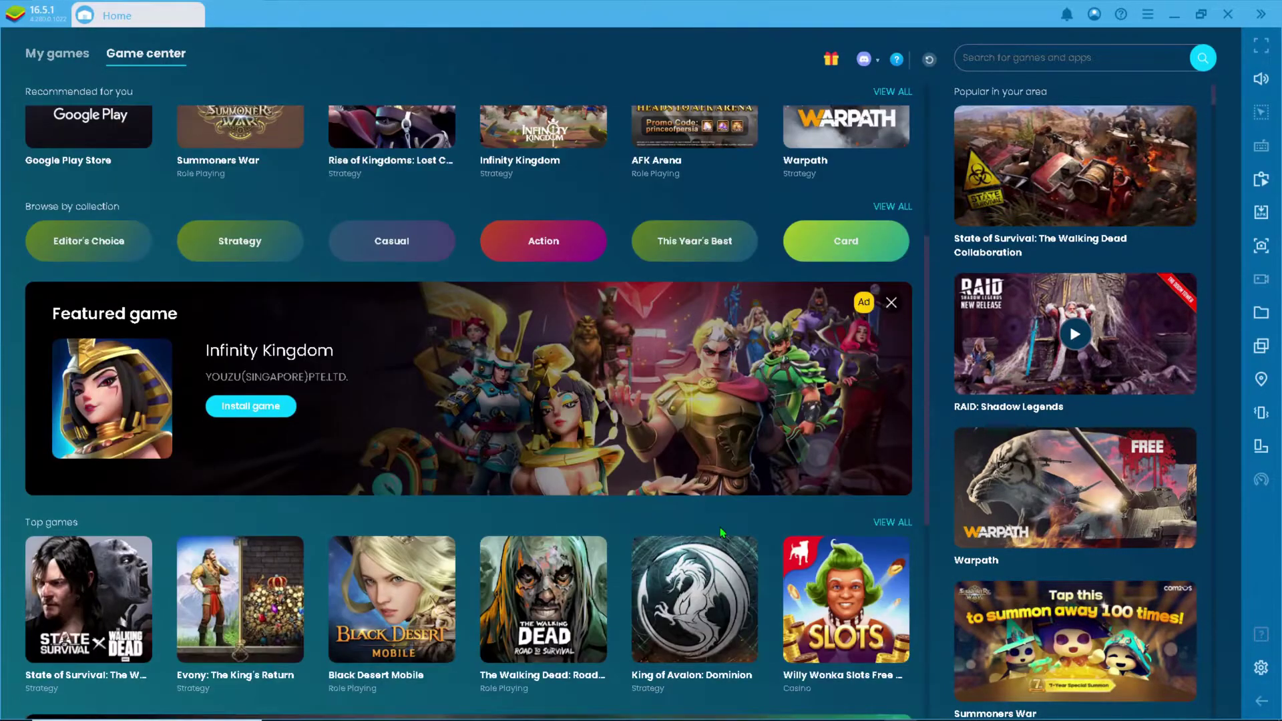
pyautogui.scroll(12, 721, 532)
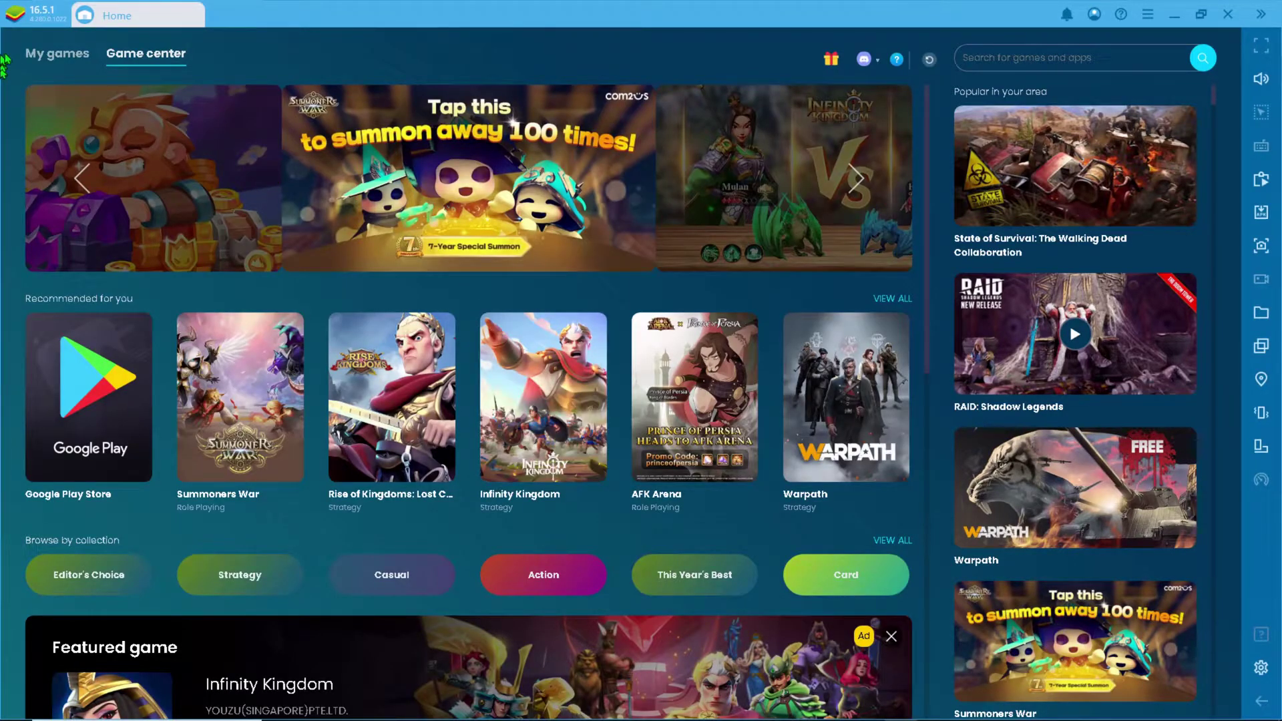
pyautogui.click(56, 53)
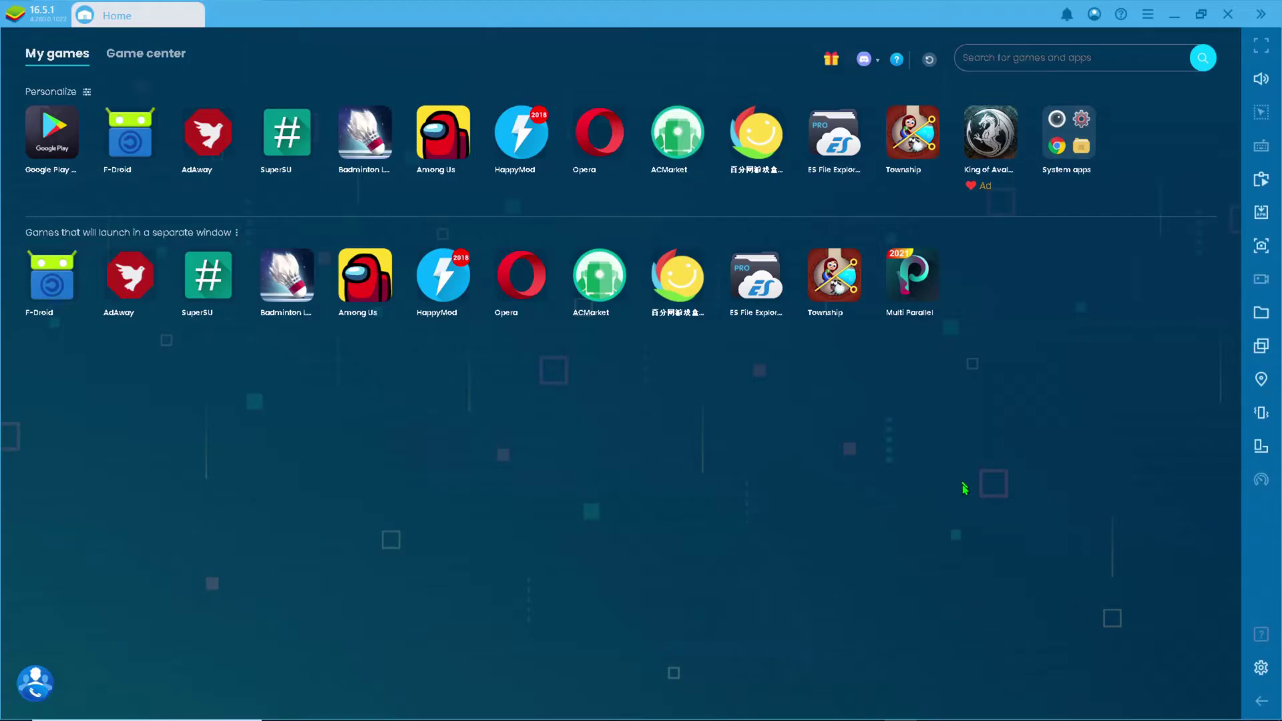
# Step: Change the emulator's skin to BlueStacks and close the skin chooser
pyautogui.click(1145, 14)
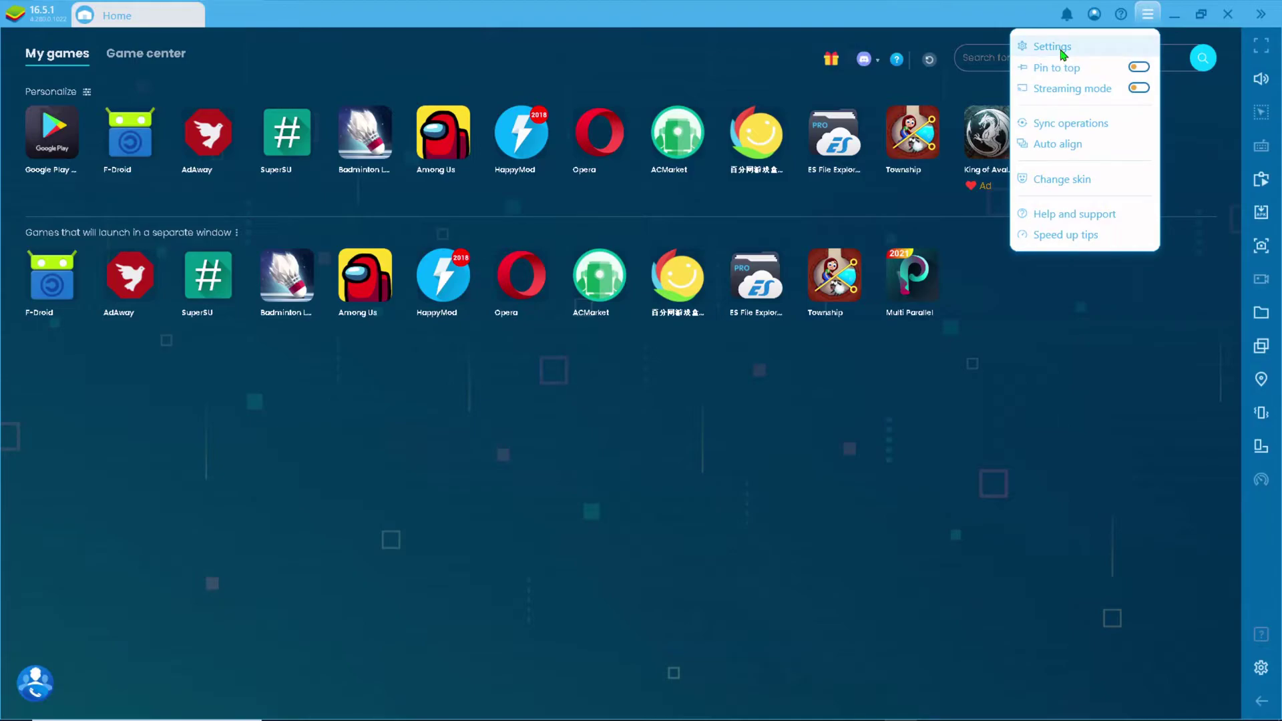
pyautogui.click(1082, 179)
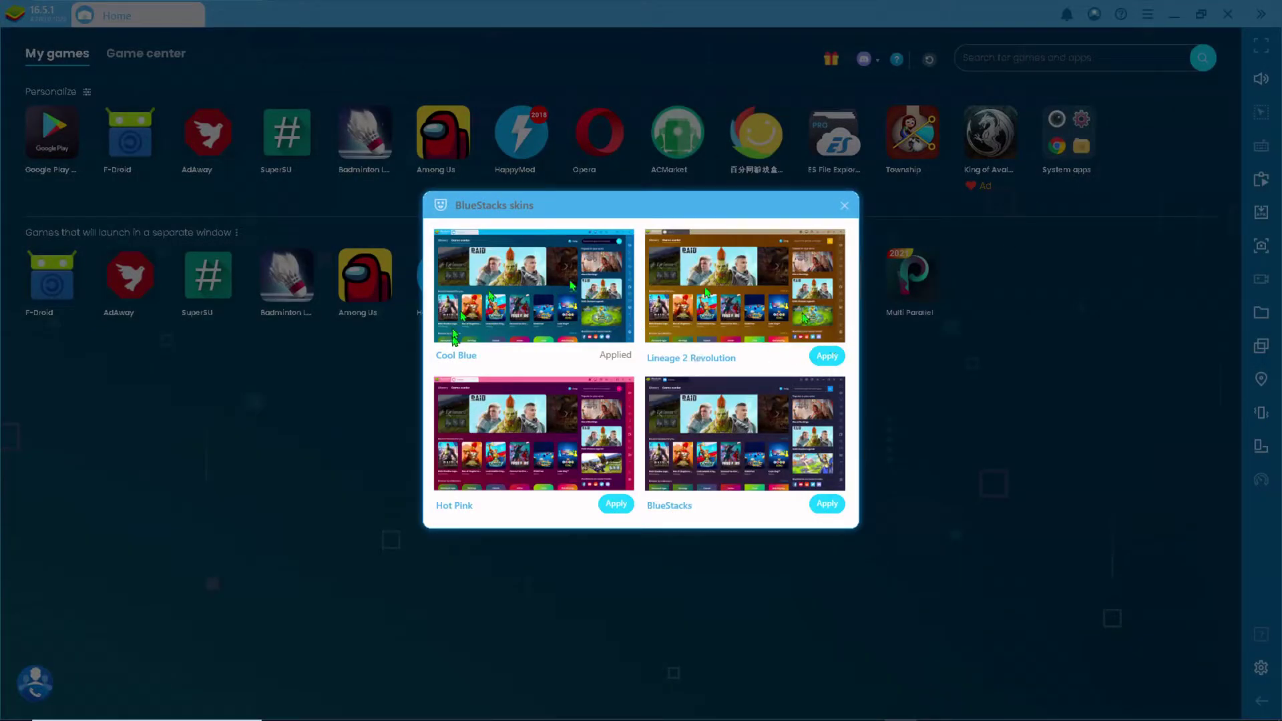
pyautogui.click(826, 505)
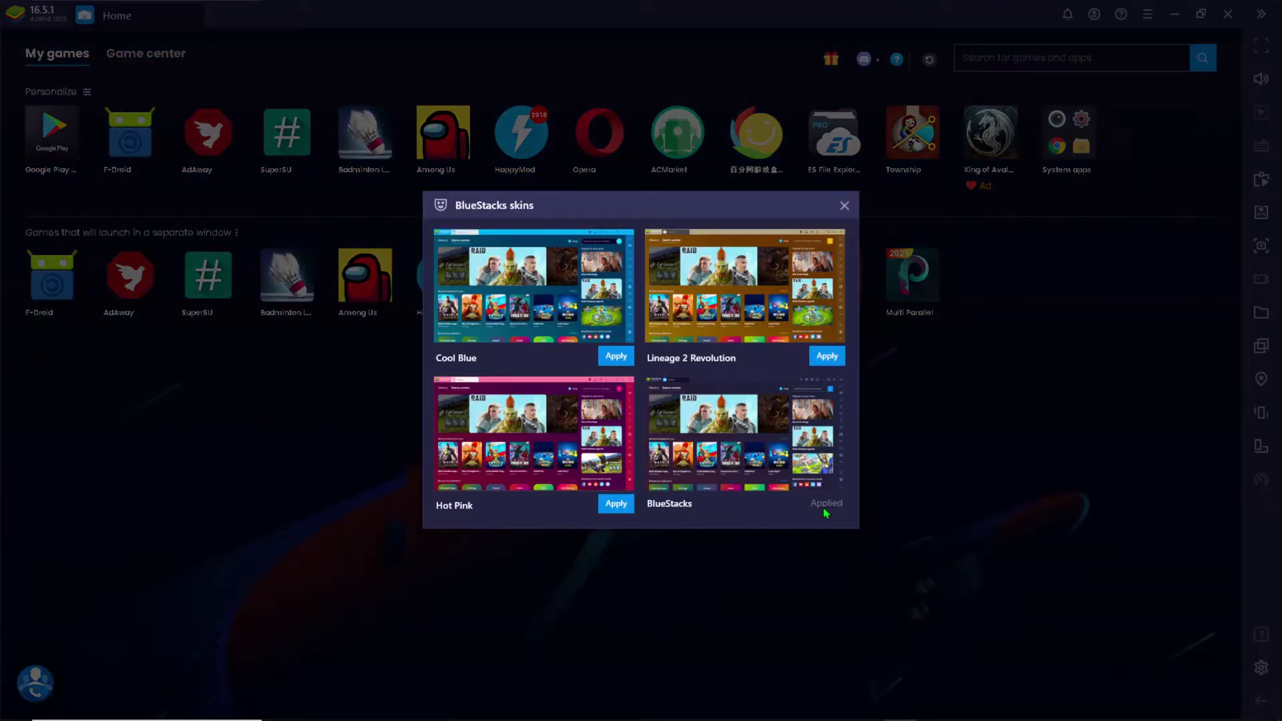
pyautogui.click(844, 206)
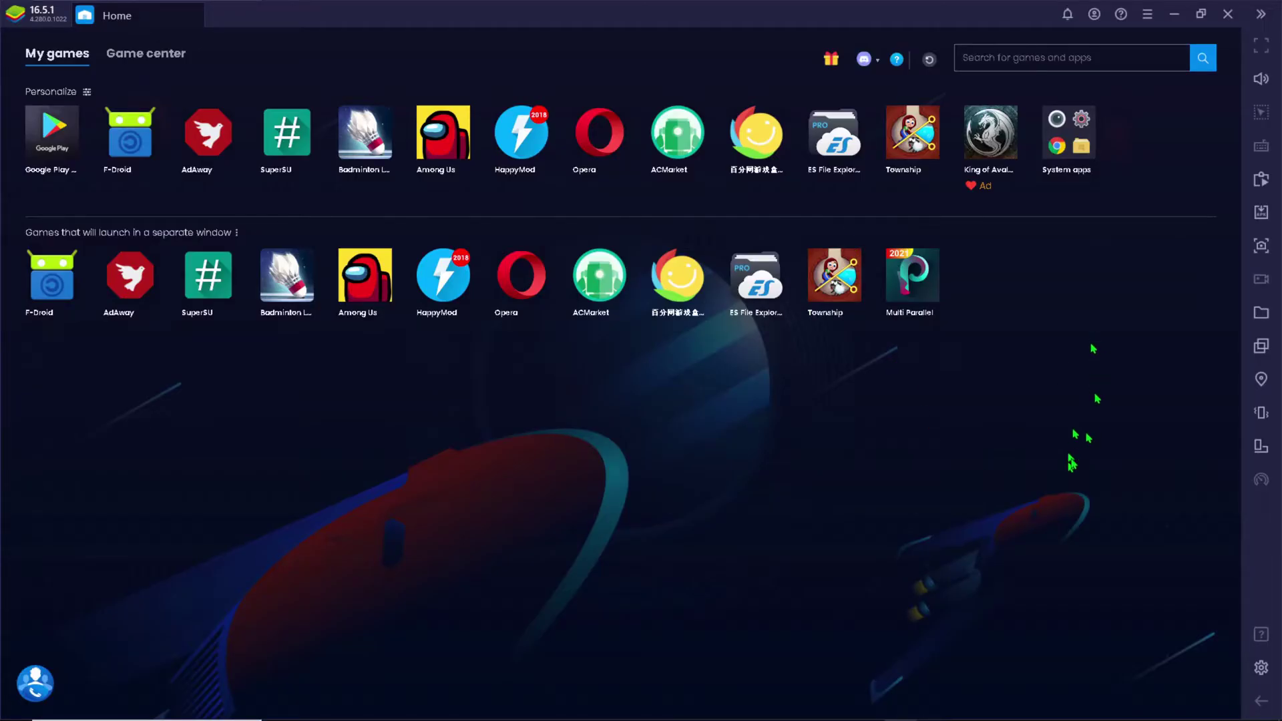
# Step: Open the engine settings and set the CPU allocation to Custom with 4 cores
pyautogui.click(1147, 15)
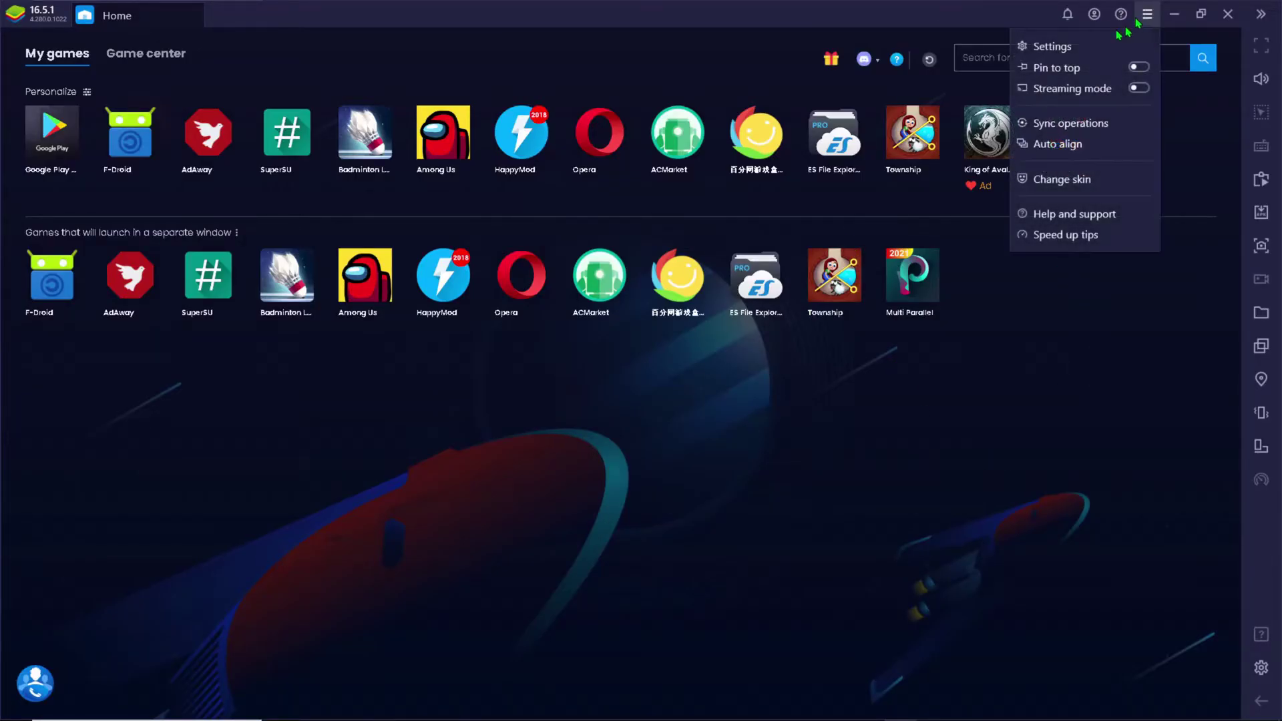
pyautogui.click(1084, 46)
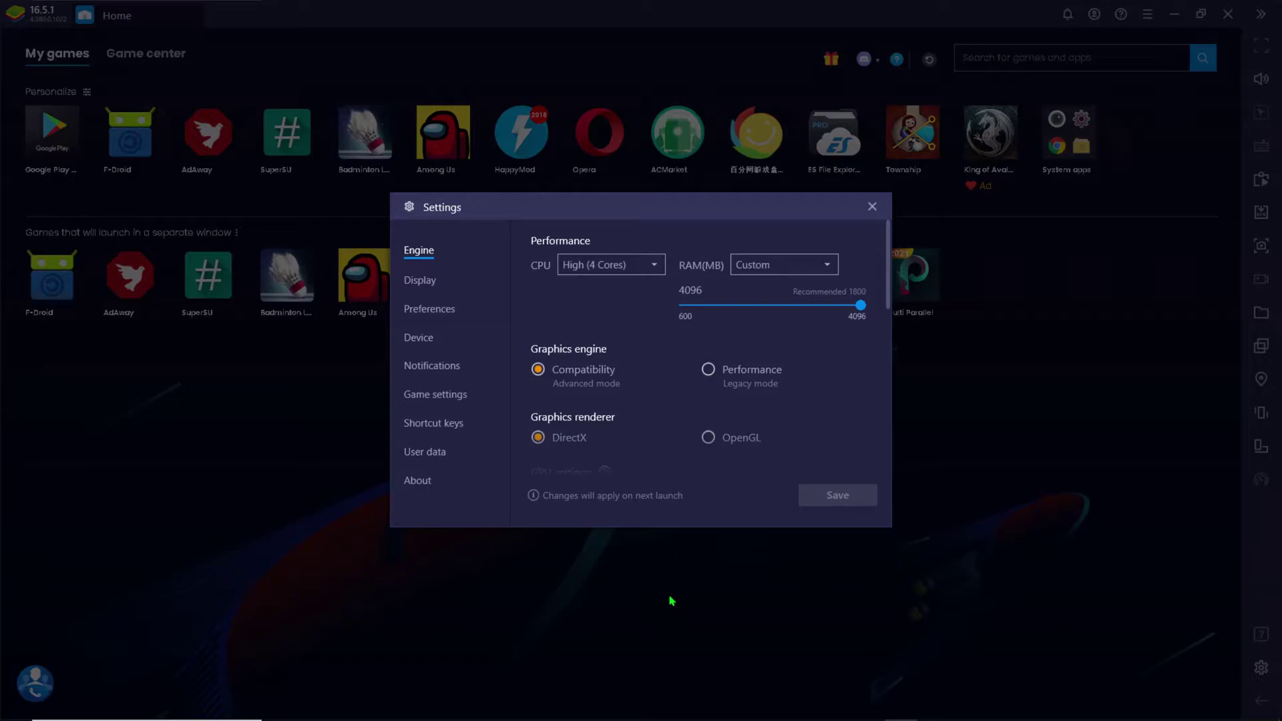
pyautogui.click(654, 264)
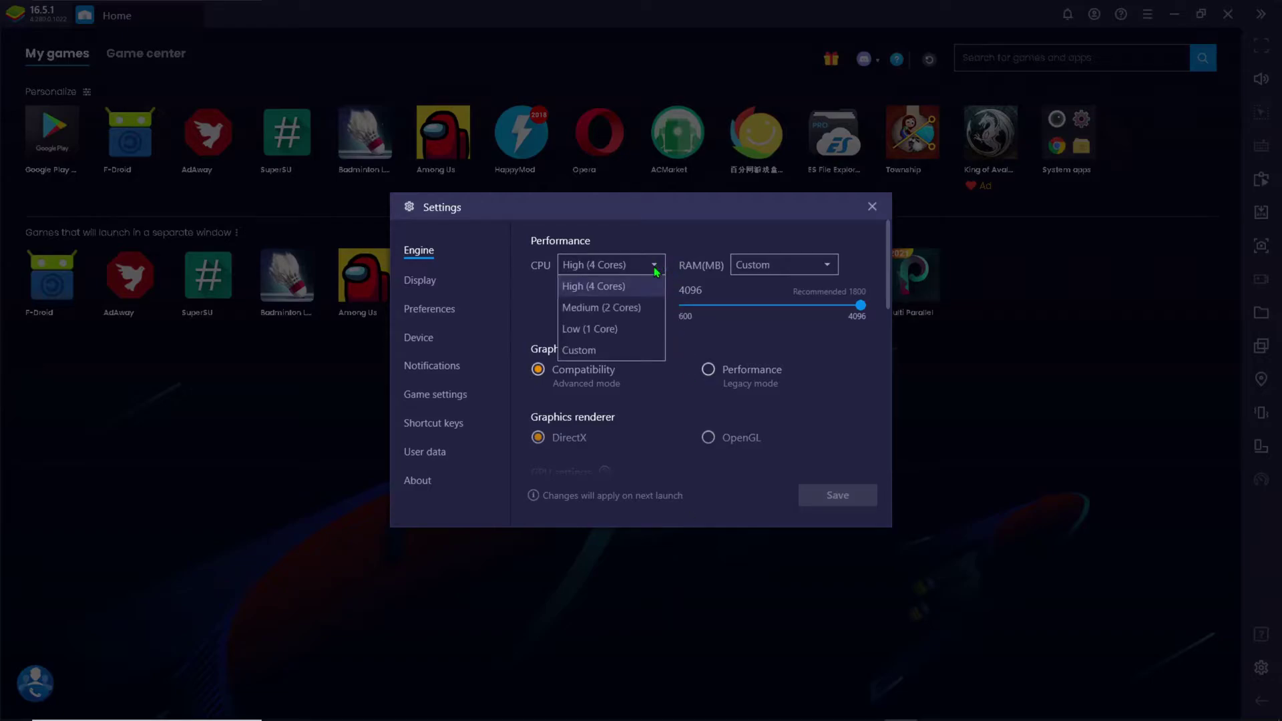
pyautogui.click(613, 354)
pyautogui.click(624, 303)
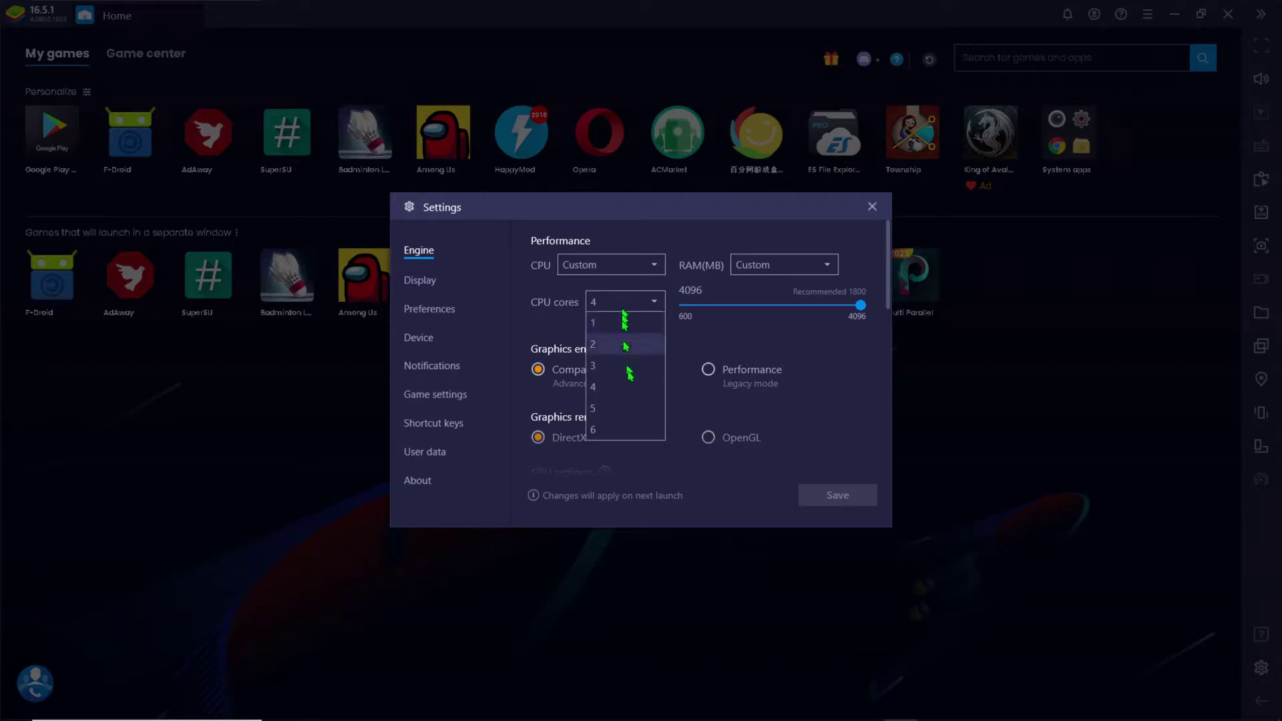
pyautogui.click(631, 429)
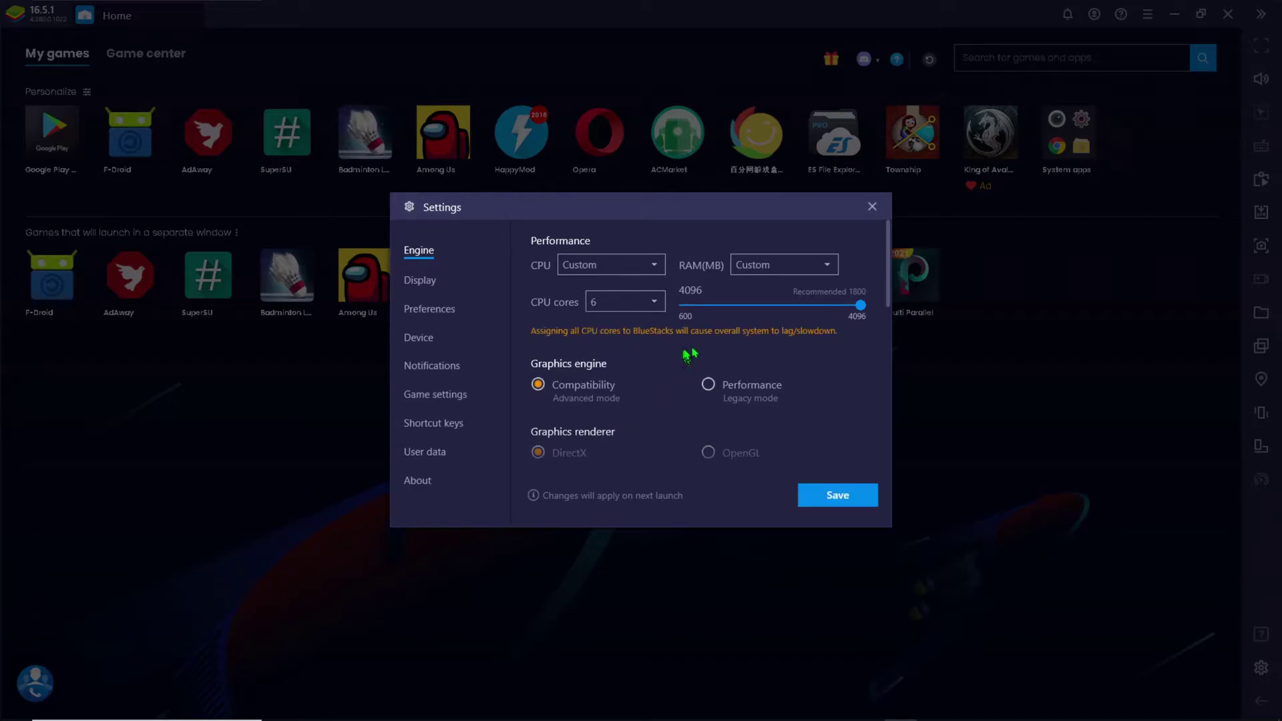
pyautogui.click(643, 300)
pyautogui.click(633, 393)
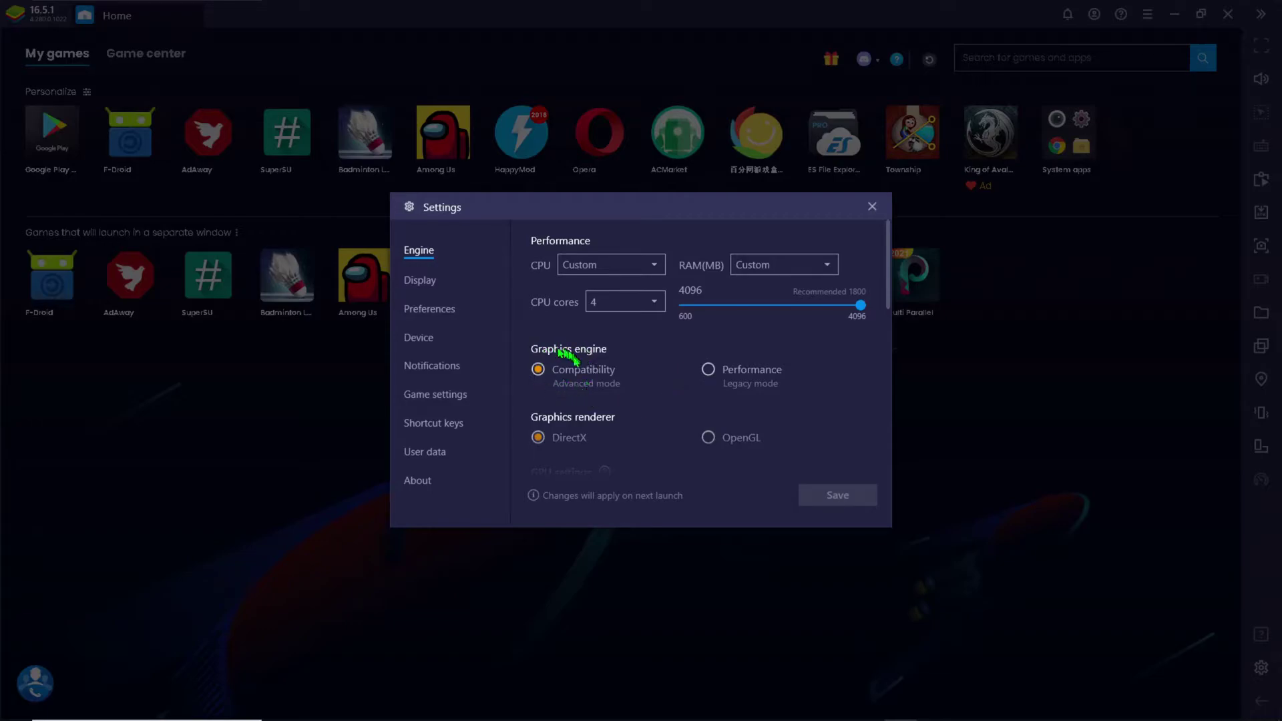
# Step: Try the Performance graphics engine, switch back to Compatibility, and examine the renderer, GPU, ASTC texture, frame rate and ABI settings
pyautogui.click(708, 371)
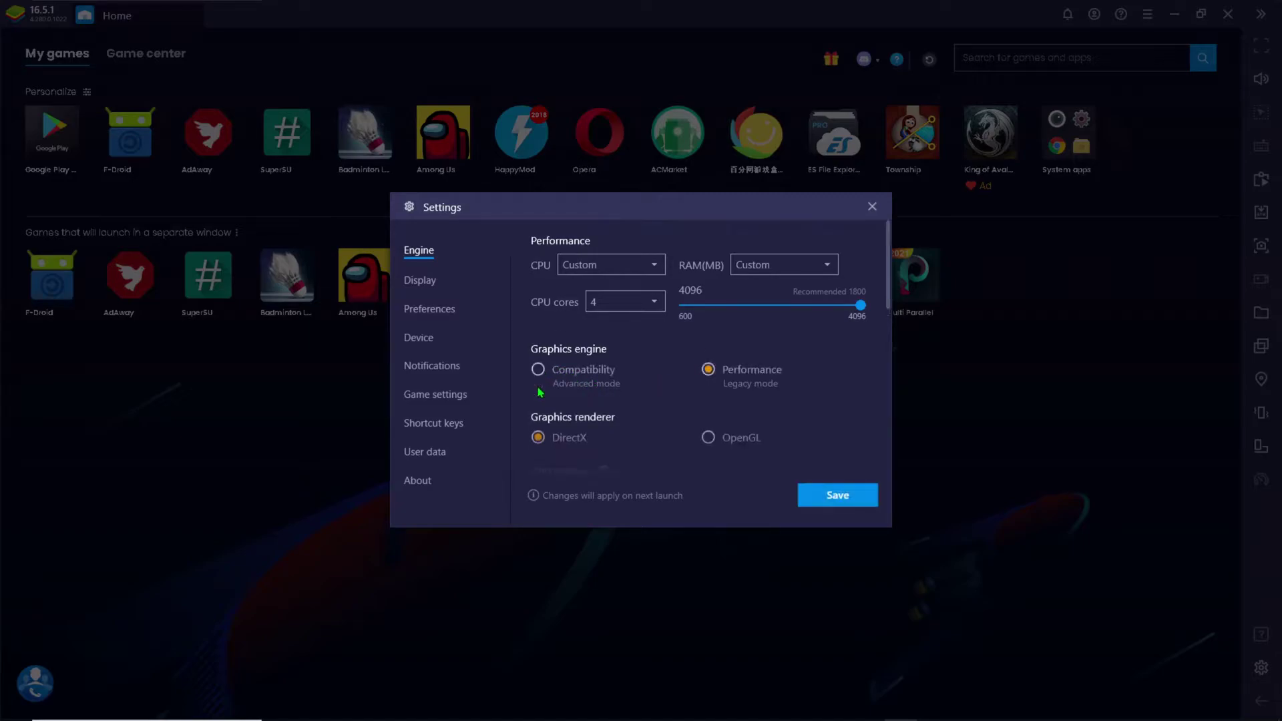
pyautogui.click(538, 371)
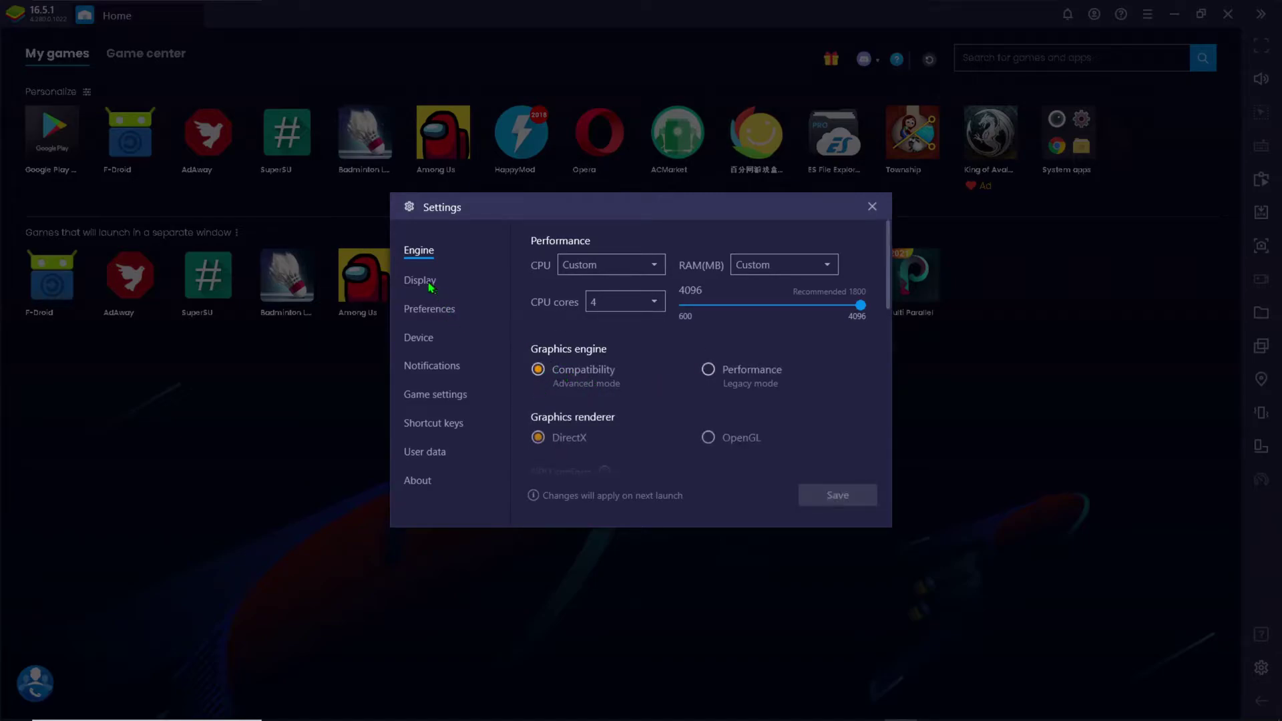
pyautogui.scroll(-2, 604, 372)
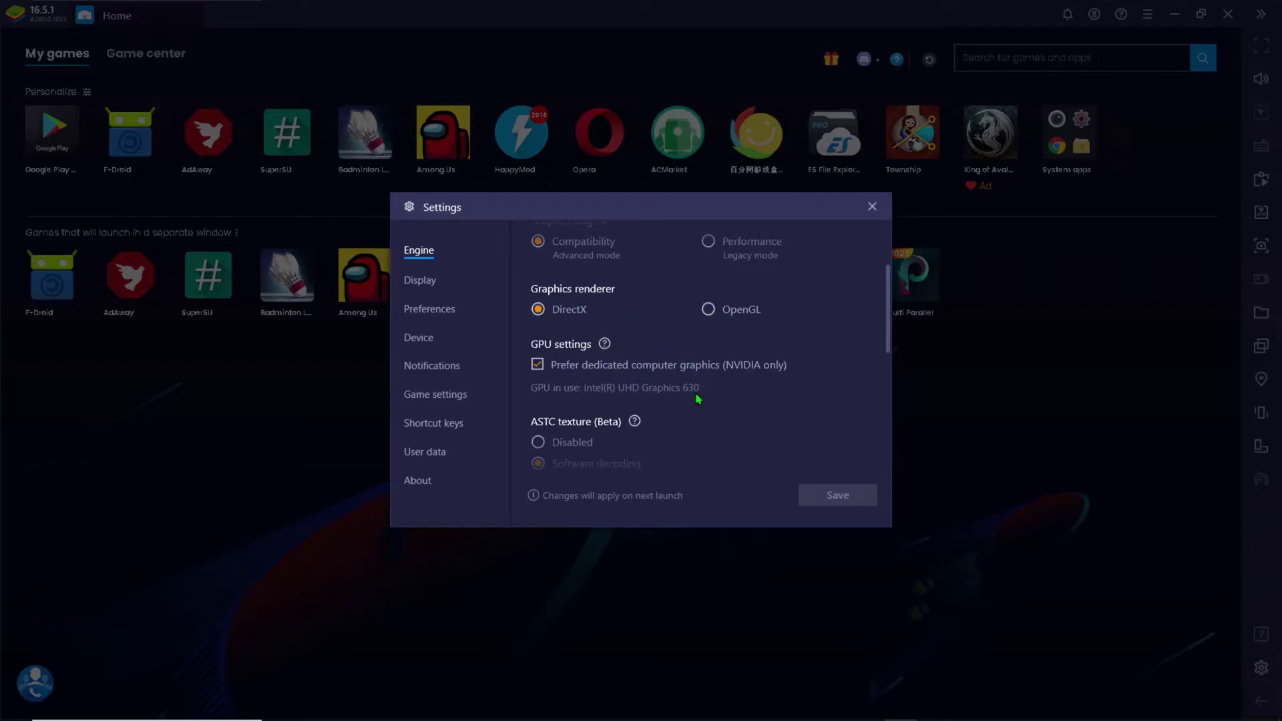
pyautogui.scroll(-1, 687, 394)
pyautogui.scroll(-1, 630, 361)
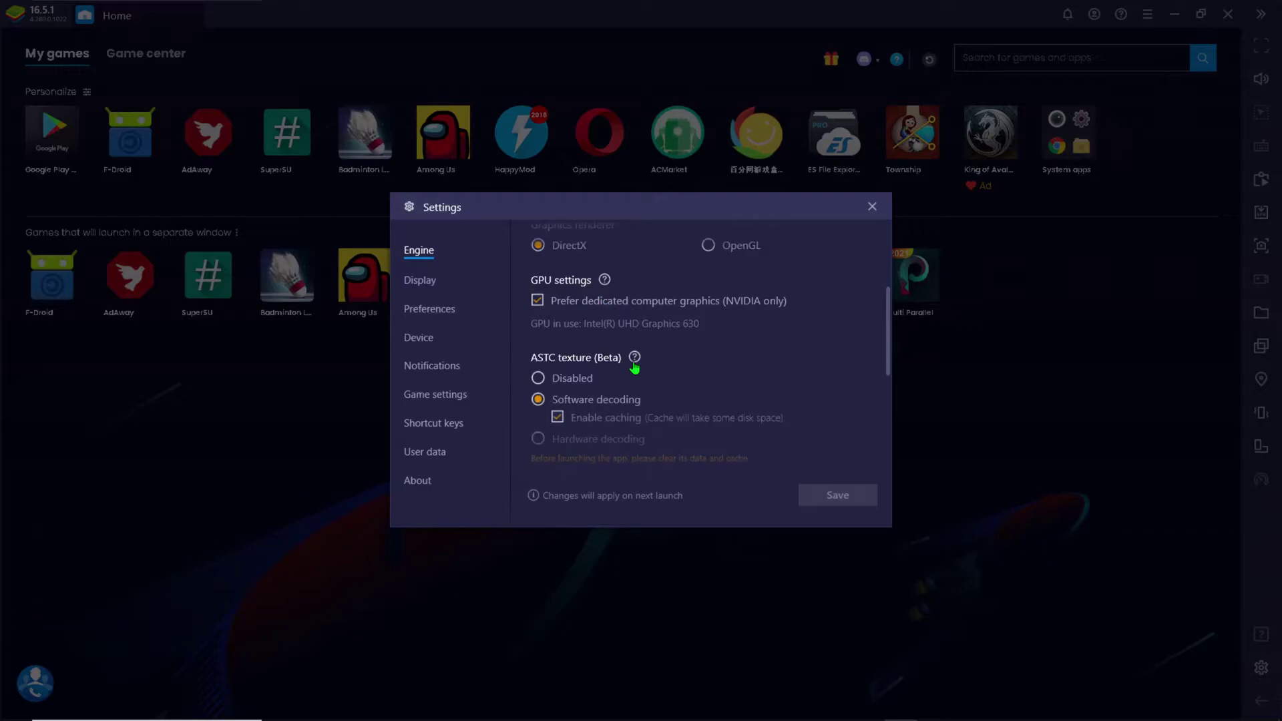
pyautogui.scroll(-1, 634, 368)
pyautogui.scroll(-3, 635, 367)
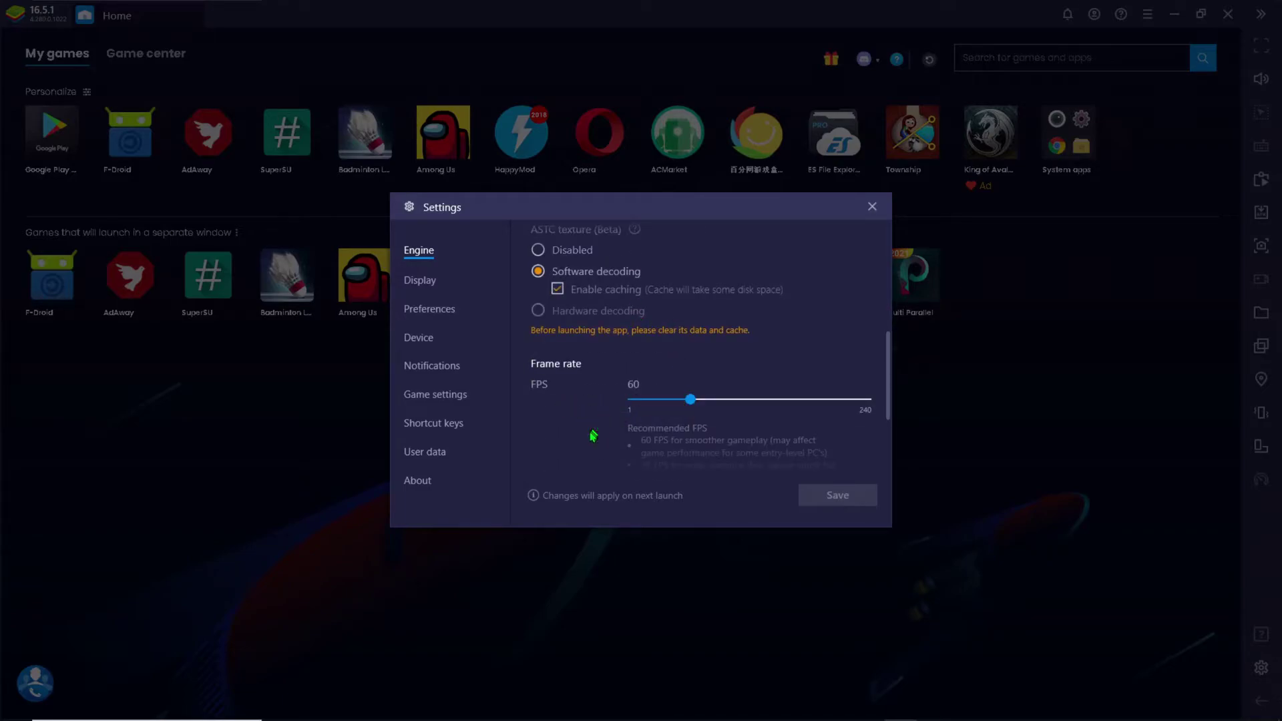
pyautogui.scroll(-4, 590, 437)
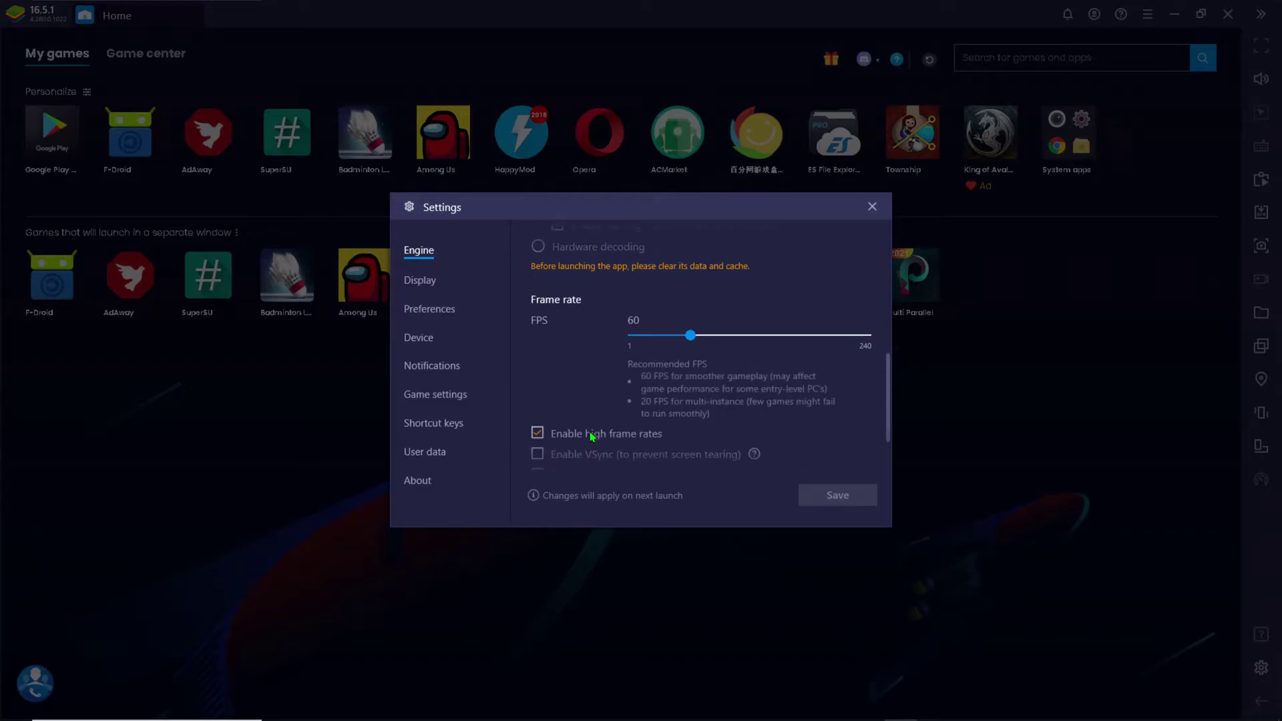
pyautogui.scroll(-1, 587, 437)
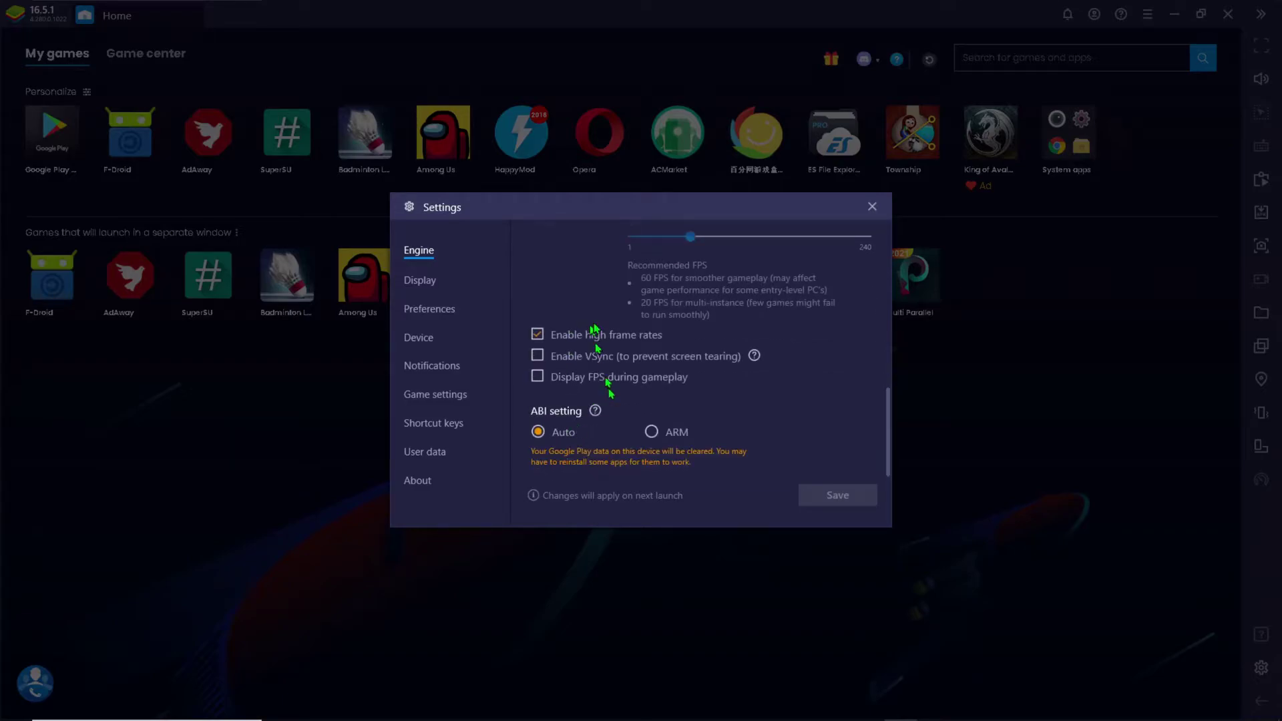
# Step: Look over the display, preferences and device settings, keeping Samsung Galaxy S20 Ultra as the predefined device profile
pyautogui.click(423, 281)
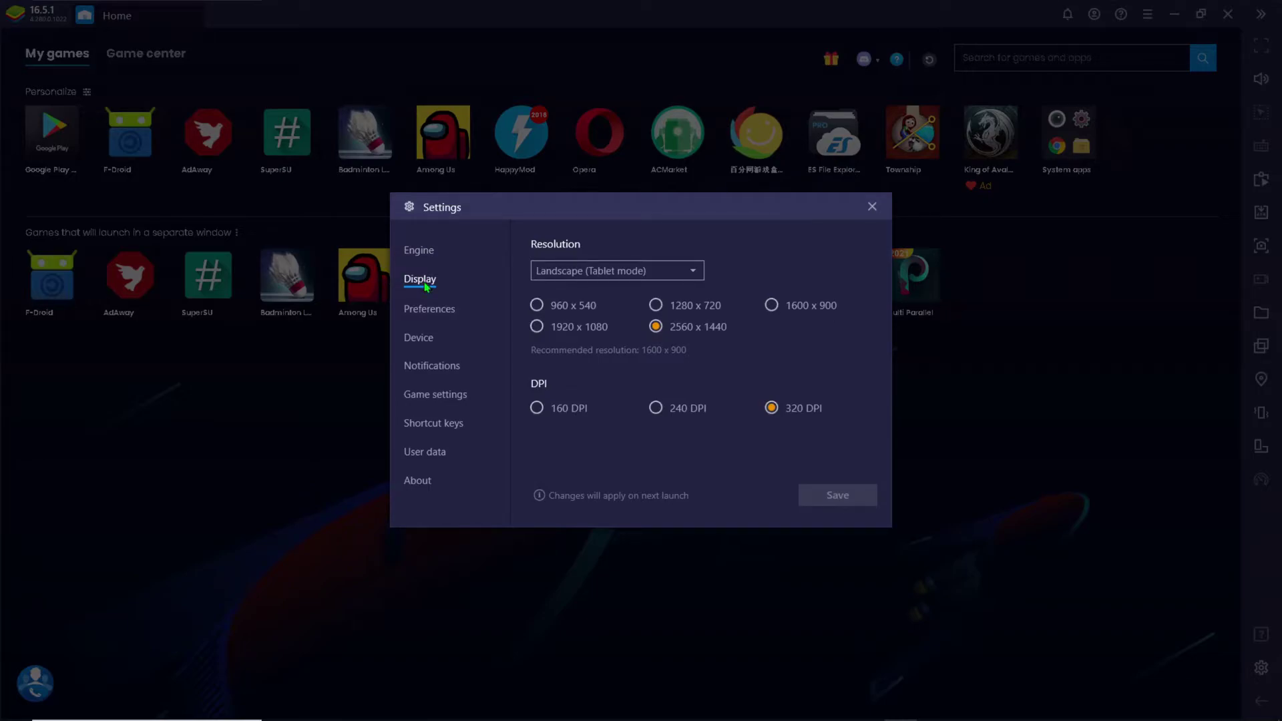
pyautogui.click(437, 312)
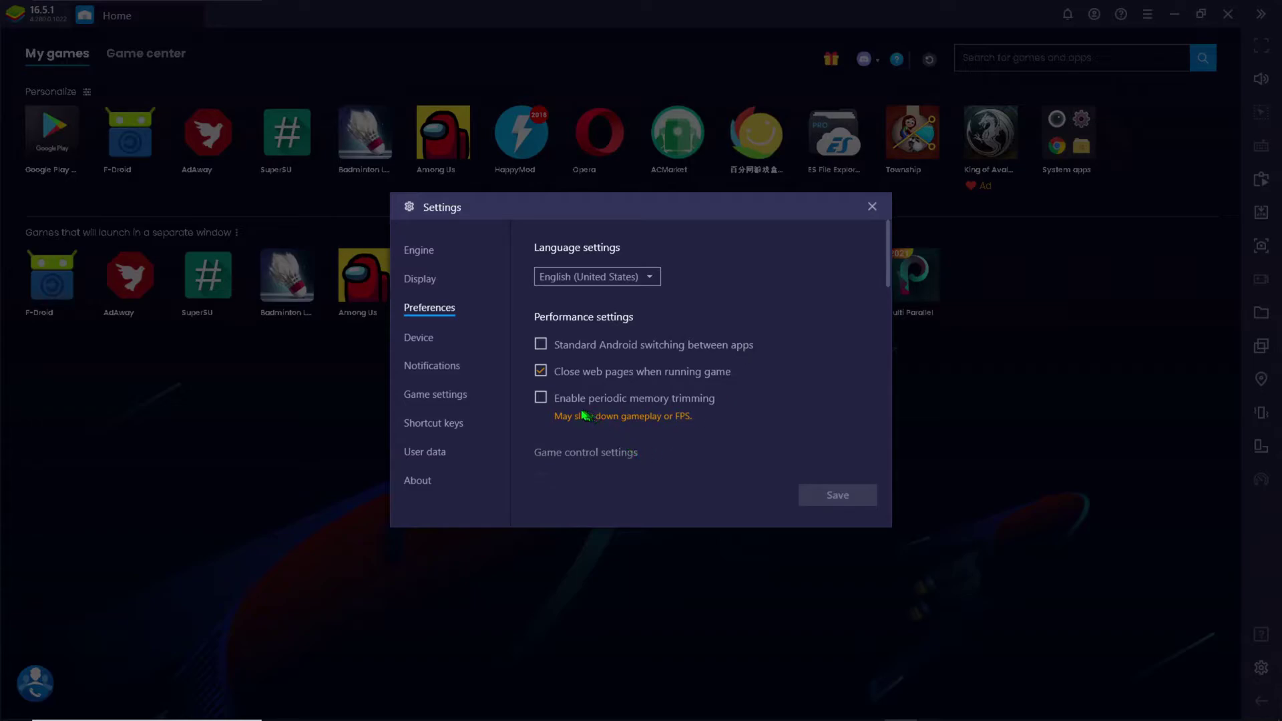
pyautogui.click(435, 347)
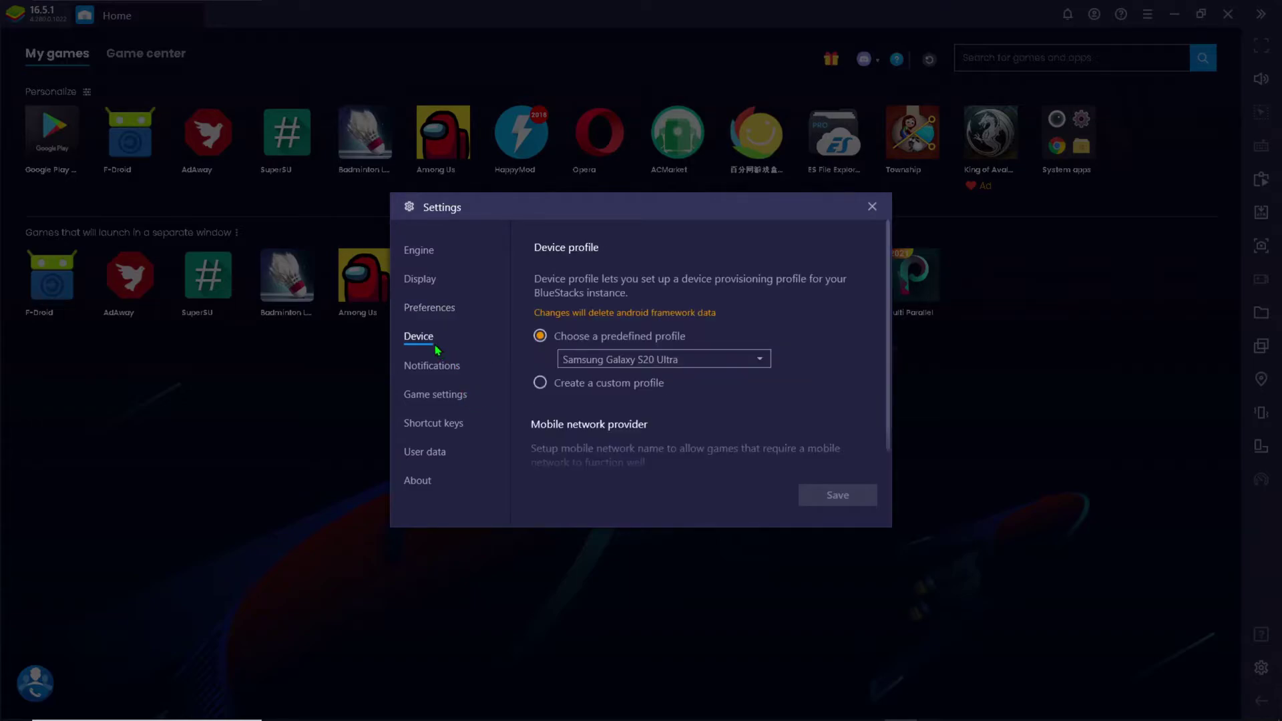
pyautogui.click(630, 361)
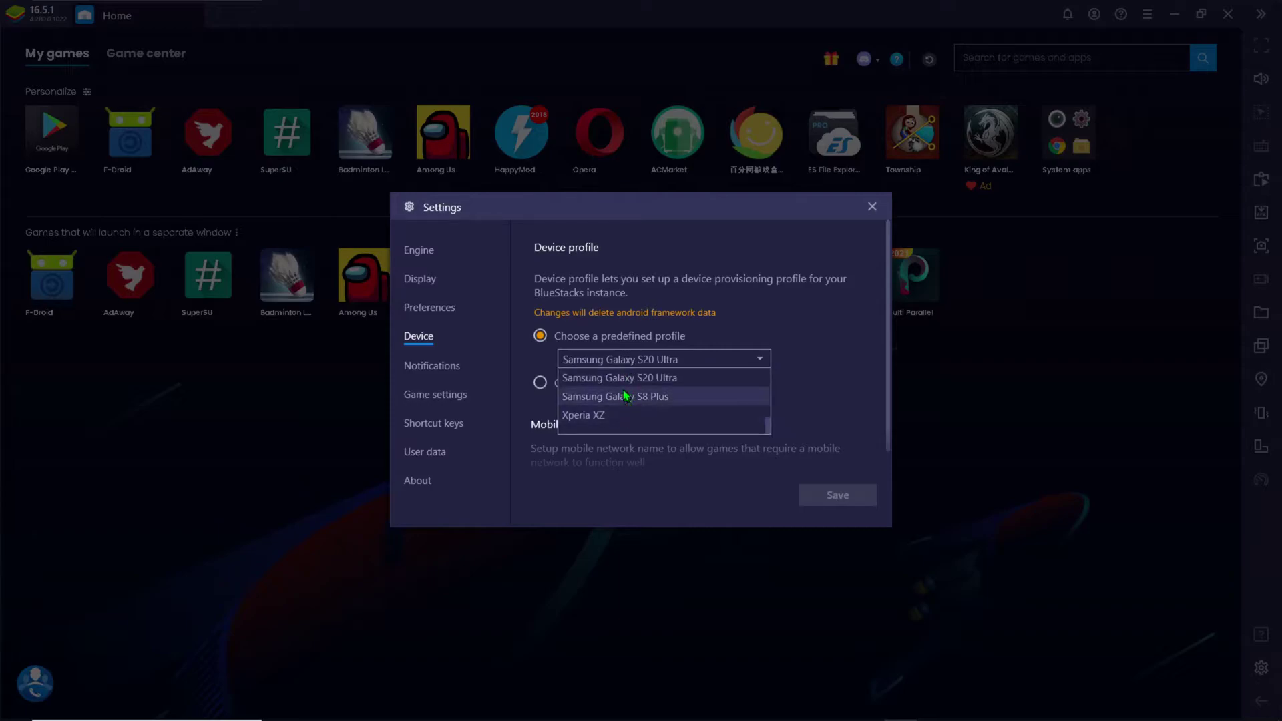
pyautogui.click(628, 378)
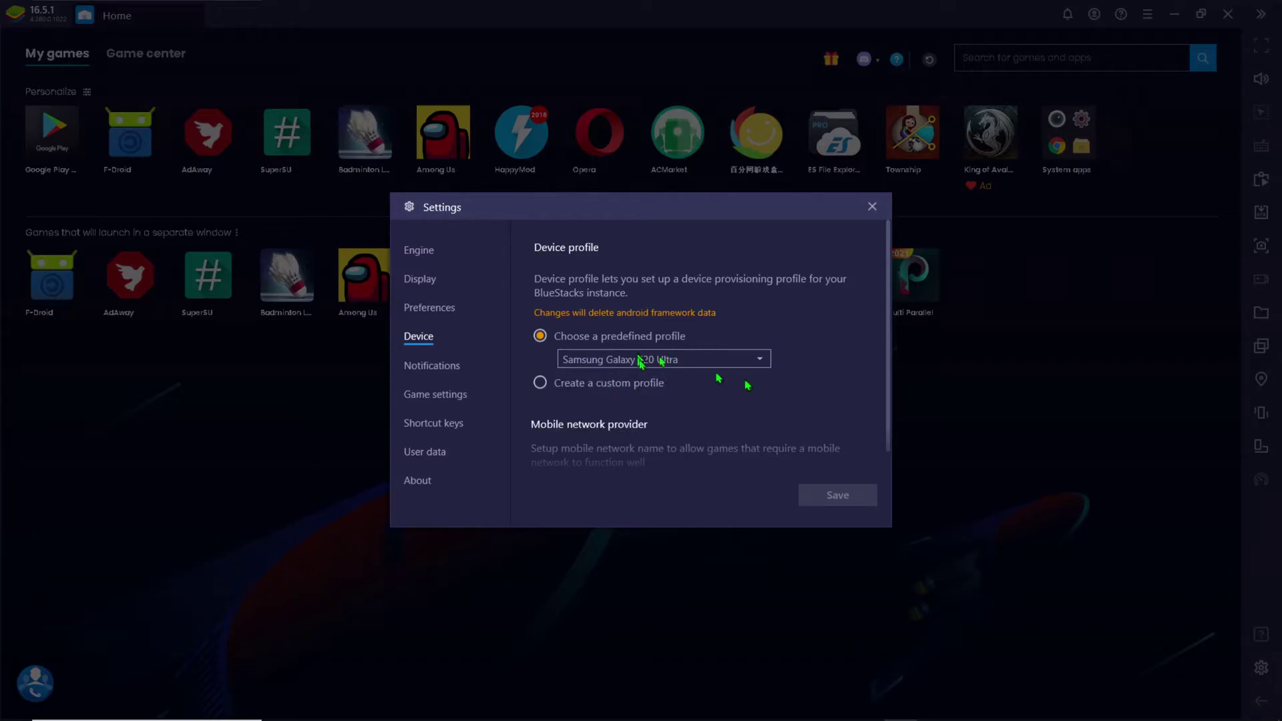
# Step: Examine the platform and app notification settings, toggling notification sounds and gamepad notifications off and back on
pyautogui.click(440, 367)
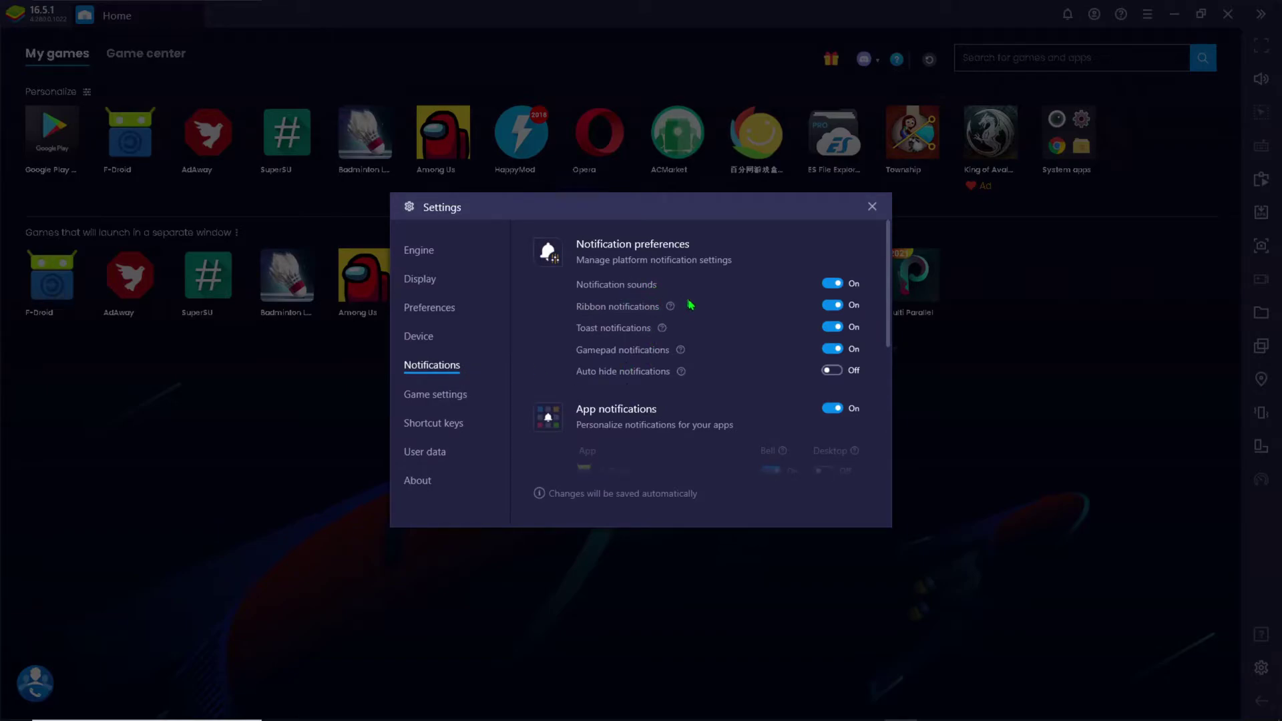
pyautogui.click(832, 283)
pyautogui.click(832, 283)
pyautogui.scroll(-1, 773, 320)
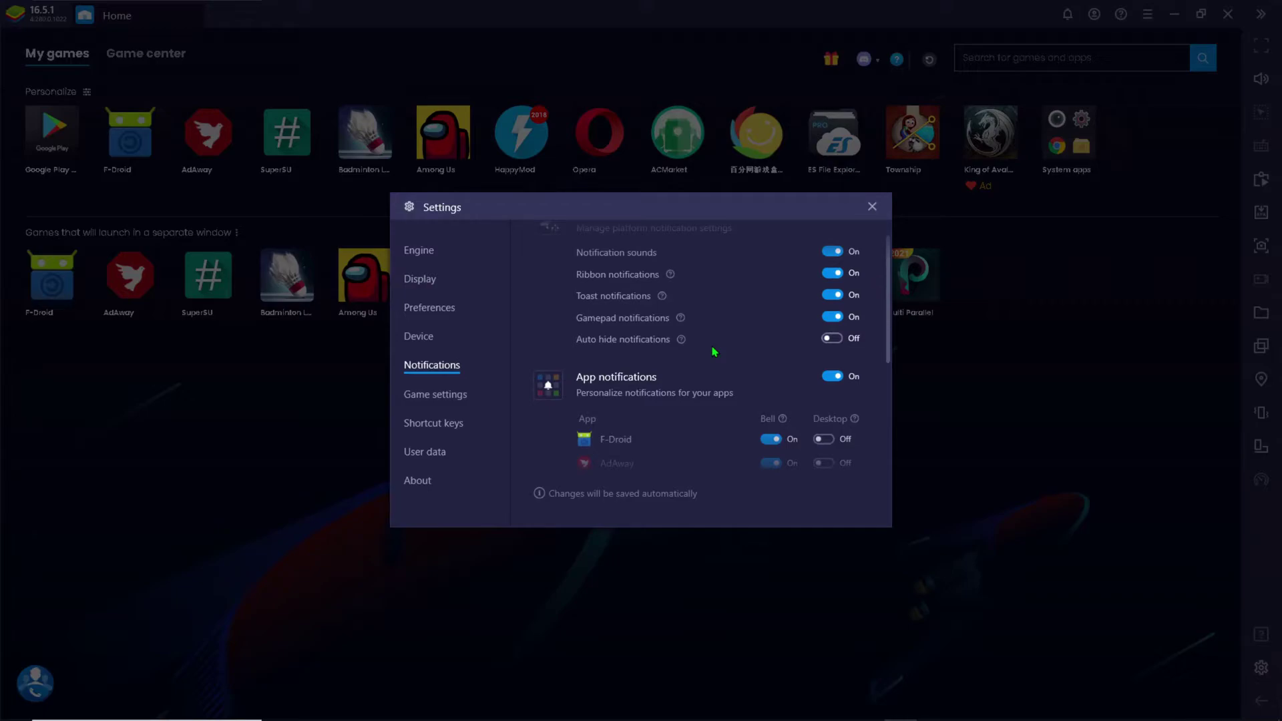
pyautogui.click(773, 441)
pyautogui.scroll(1, 719, 435)
pyautogui.click(830, 352)
pyautogui.click(830, 352)
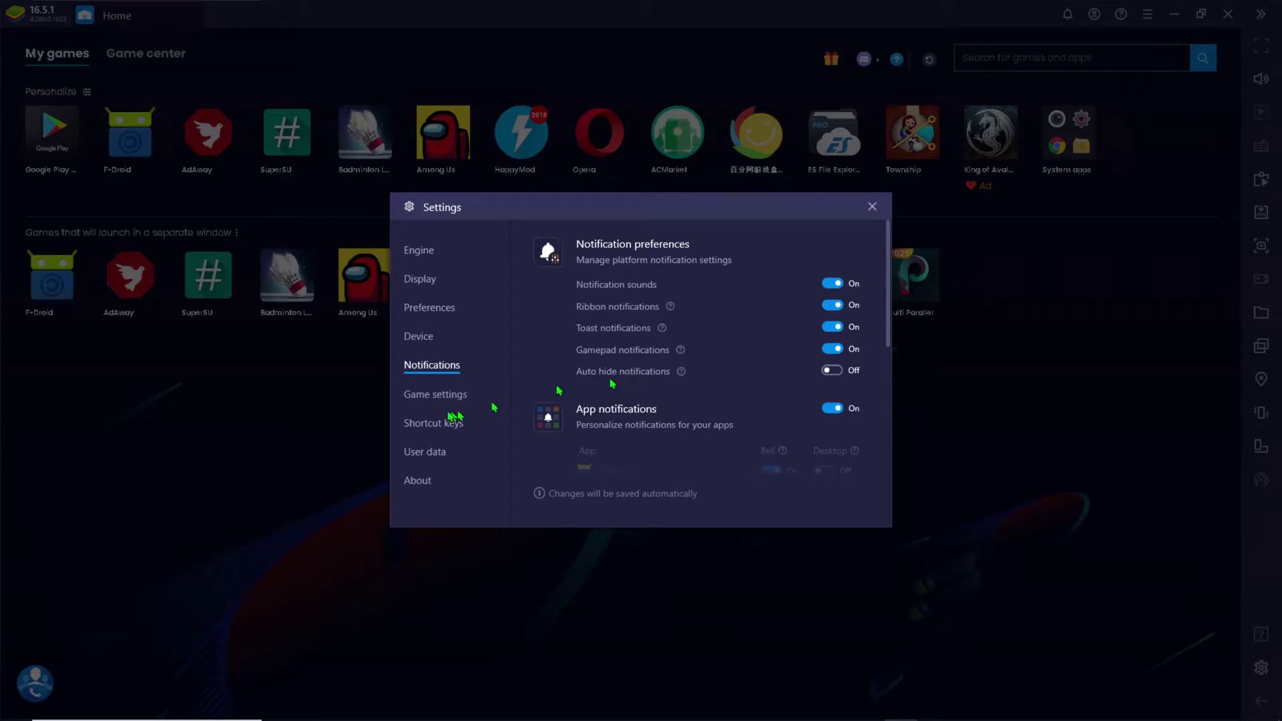
# Step: Review the game cursor, shortcut key, and disk cleanup and backup settings, and close the settings without saving
pyautogui.click(441, 401)
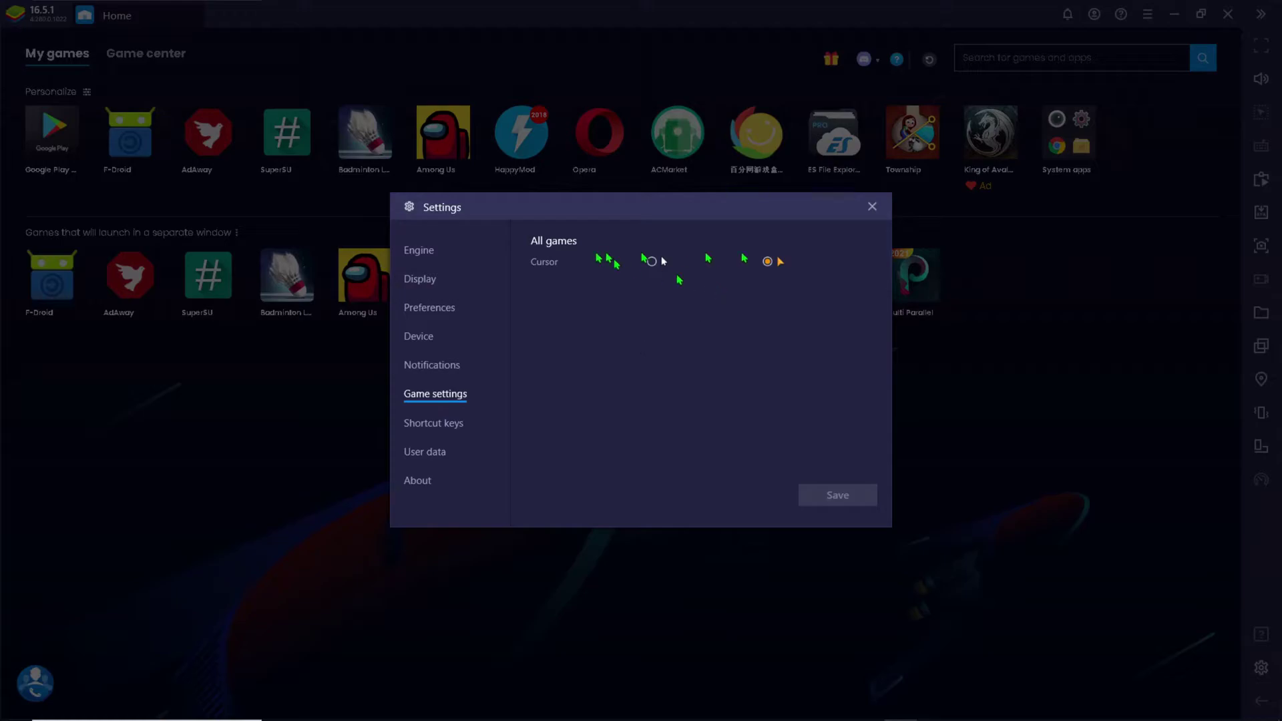
pyautogui.click(467, 426)
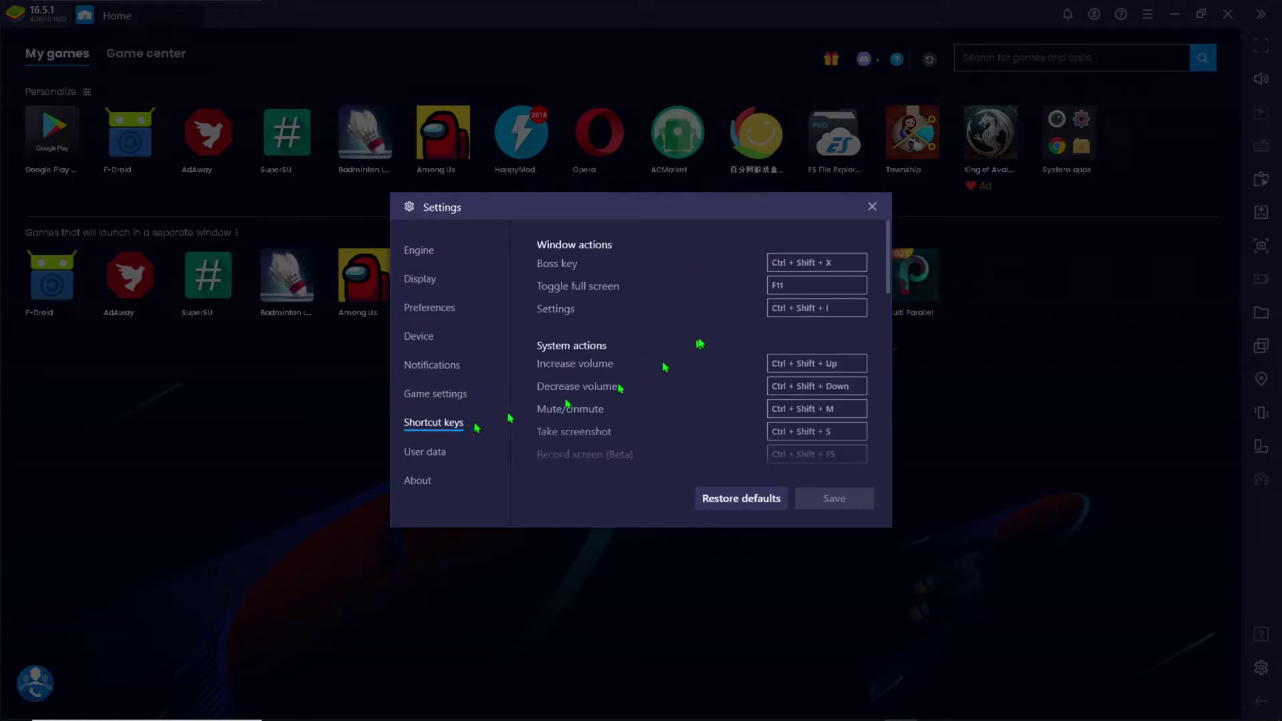
pyautogui.scroll(-4, 664, 347)
pyautogui.scroll(-3, 662, 342)
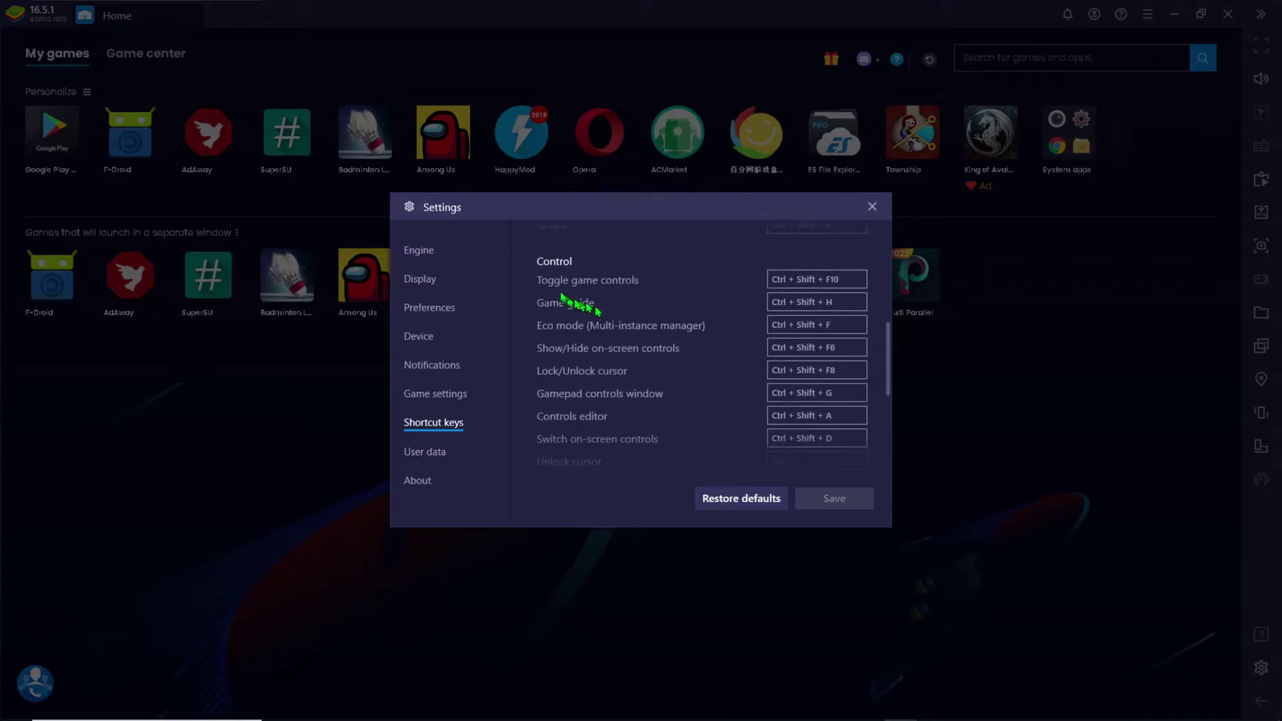
pyautogui.scroll(-3, 667, 334)
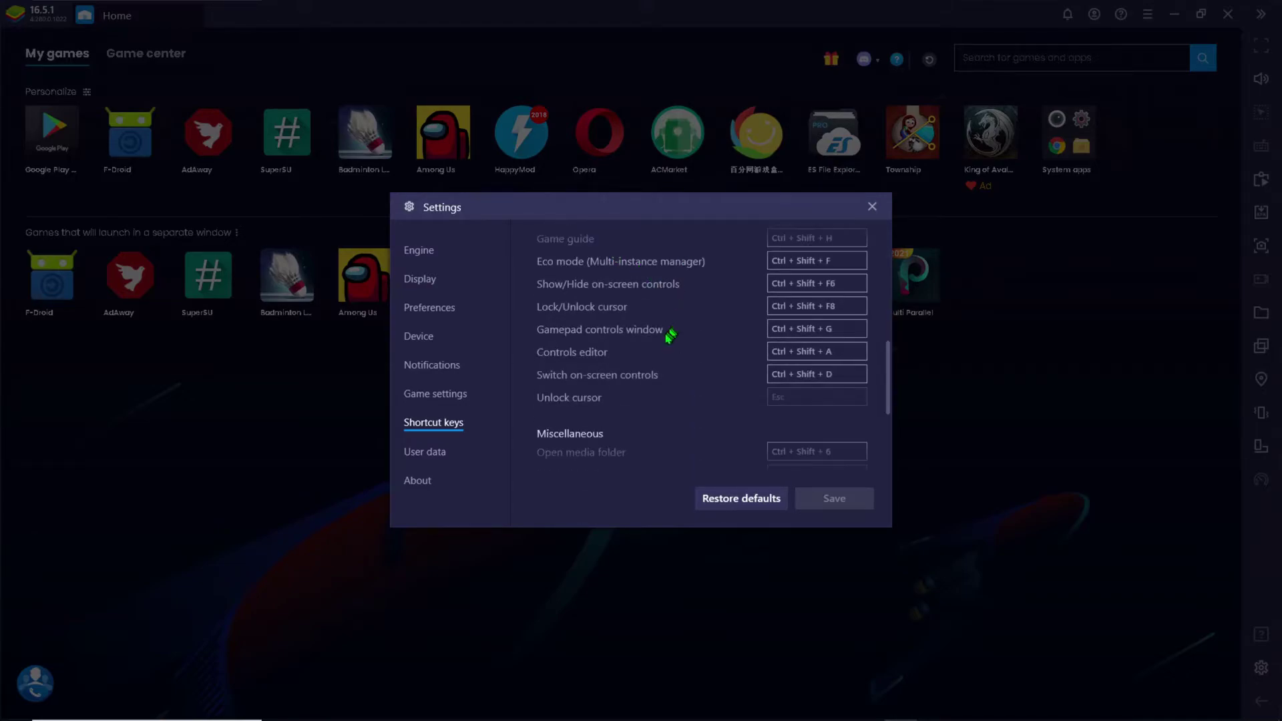
pyautogui.click(467, 457)
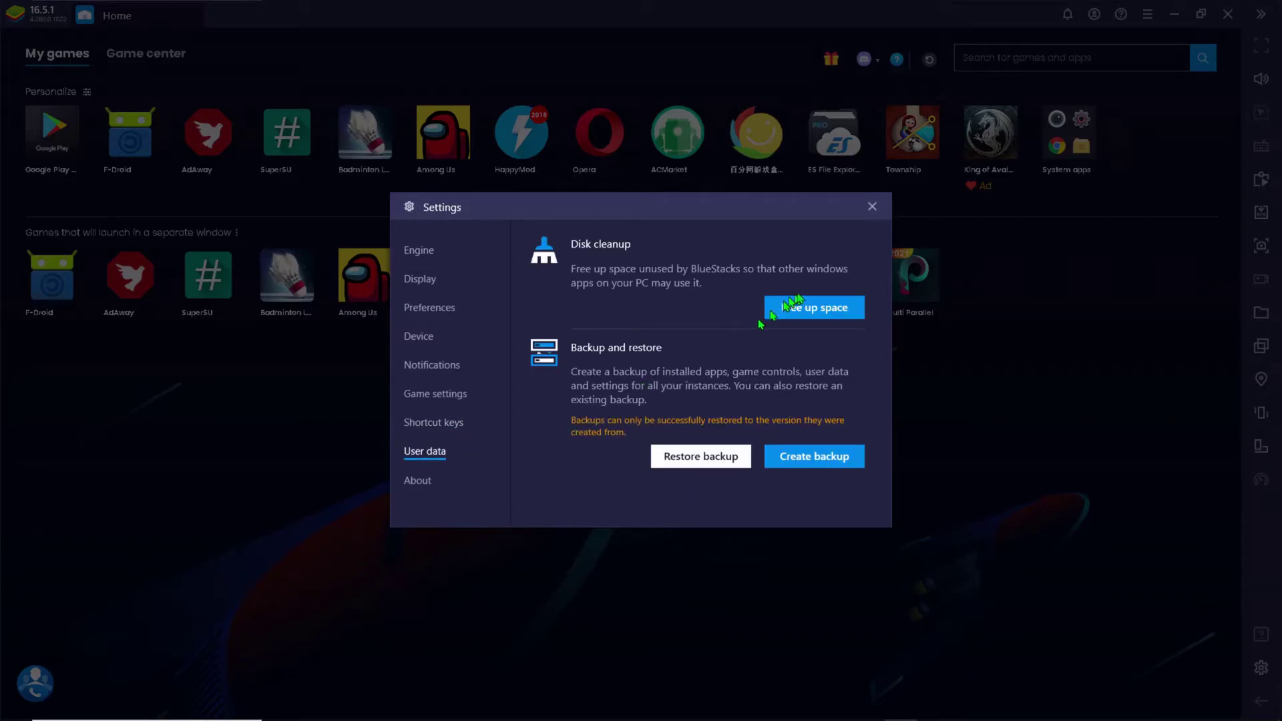
pyautogui.click(872, 207)
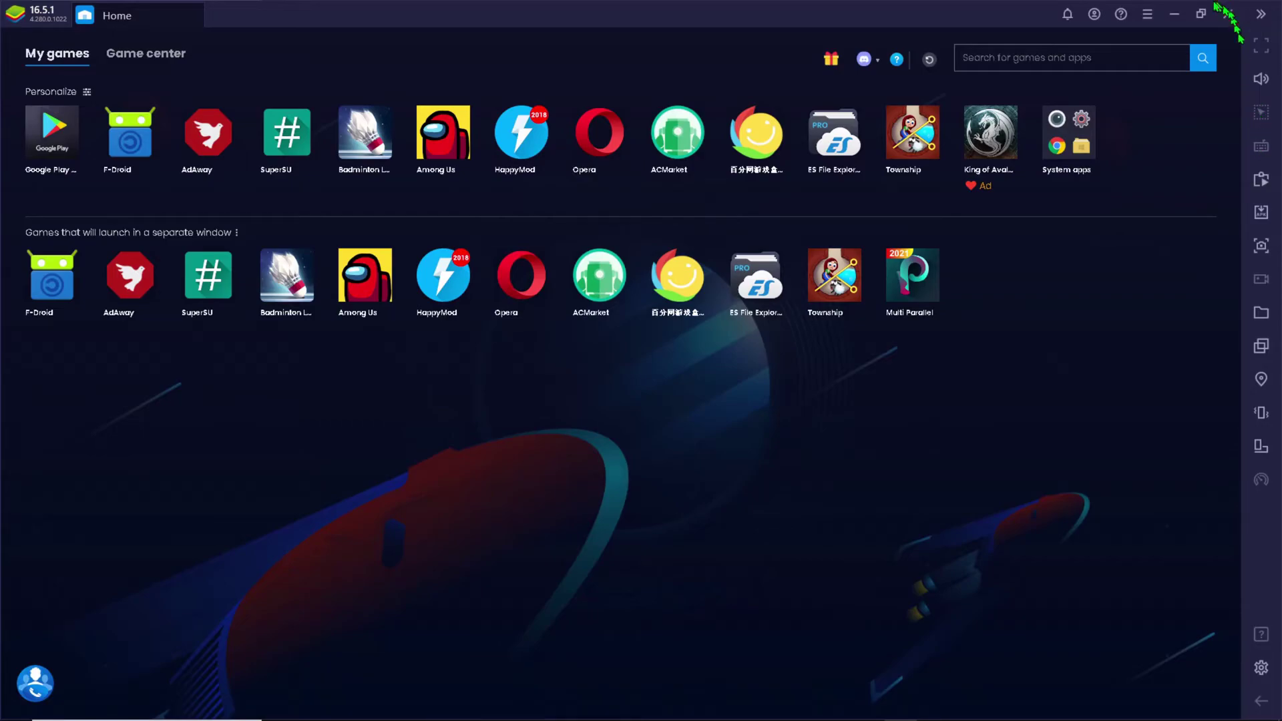
pyautogui.click(1261, 668)
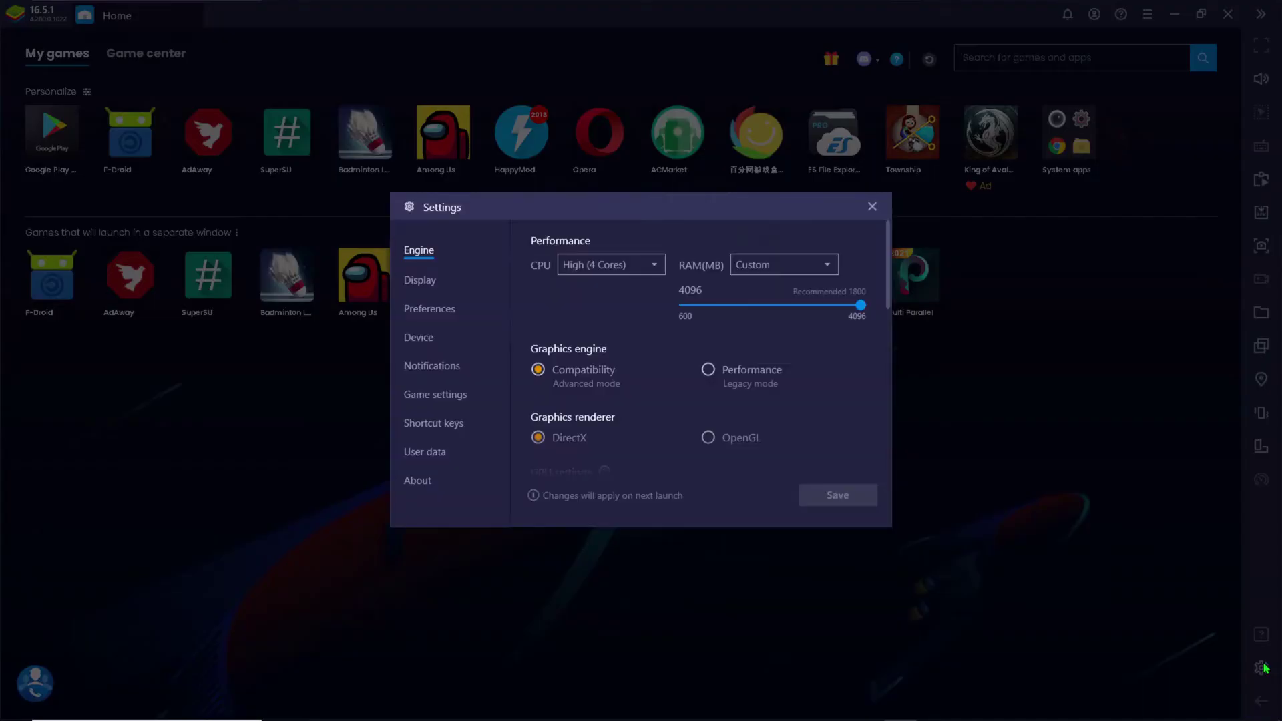
pyautogui.click(871, 207)
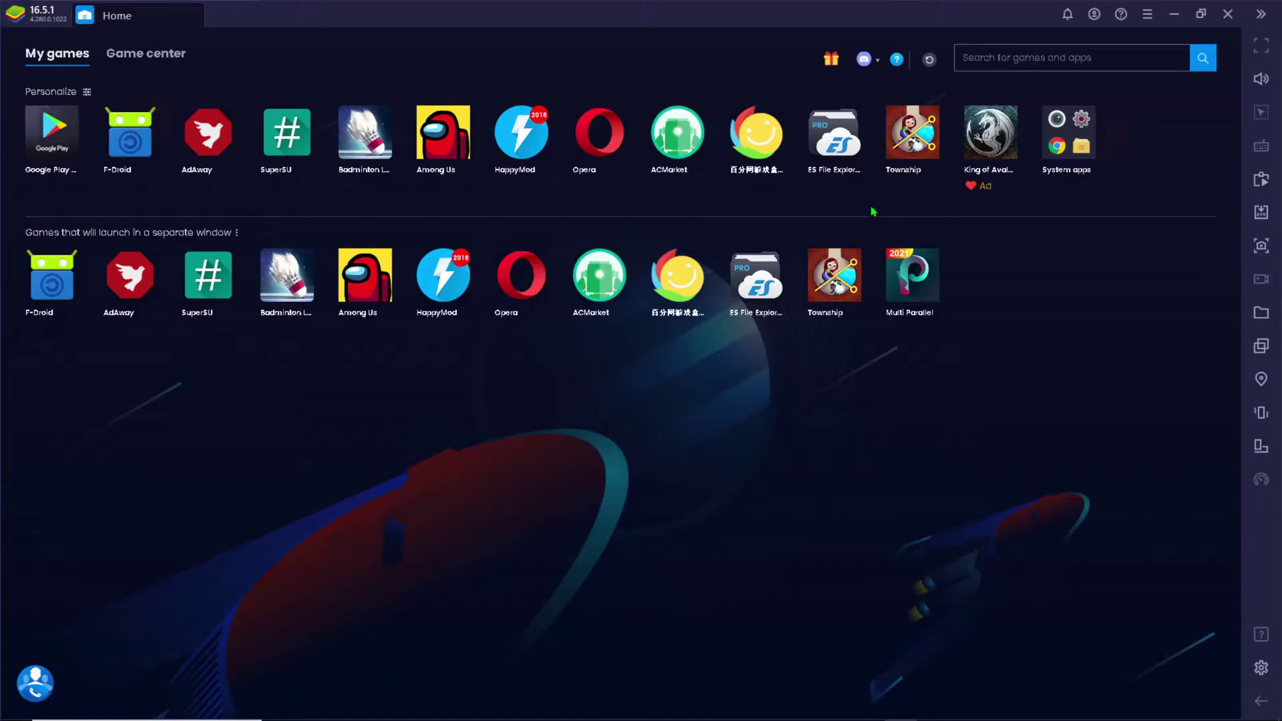
# Step: Launch Badminton League from My games and open the view for its game controls
pyautogui.click(386, 113)
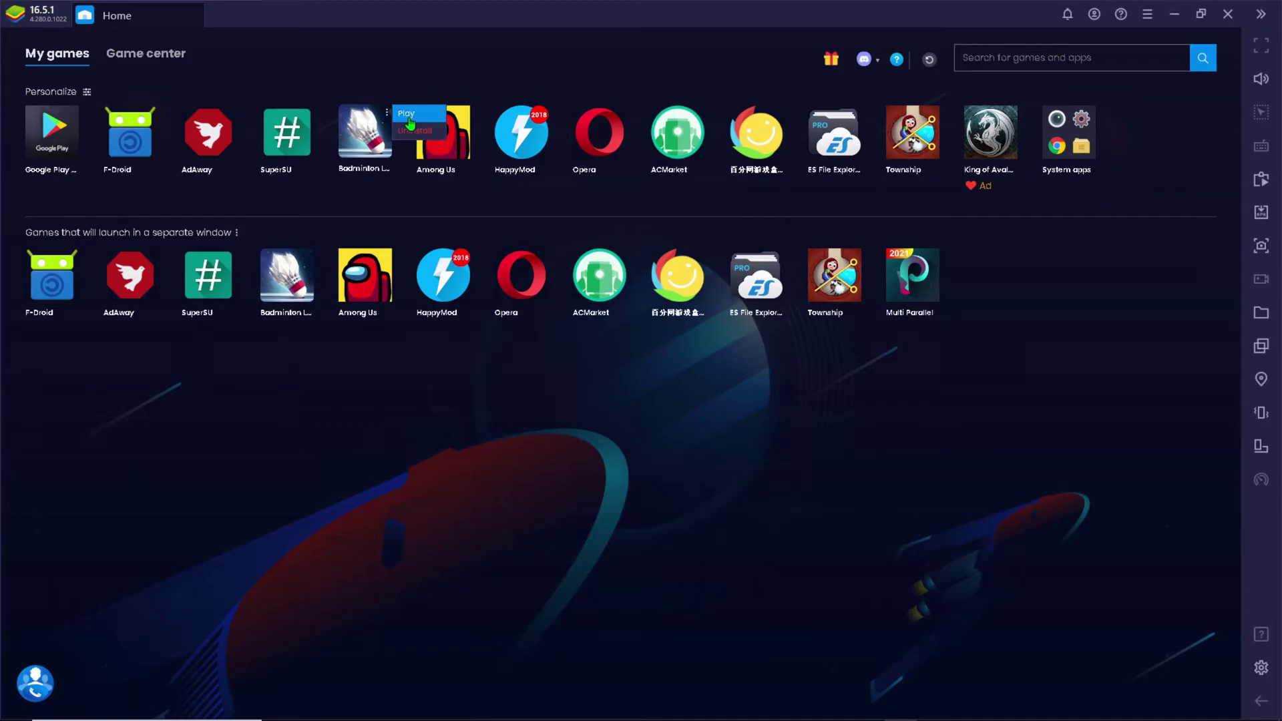
pyautogui.click(408, 114)
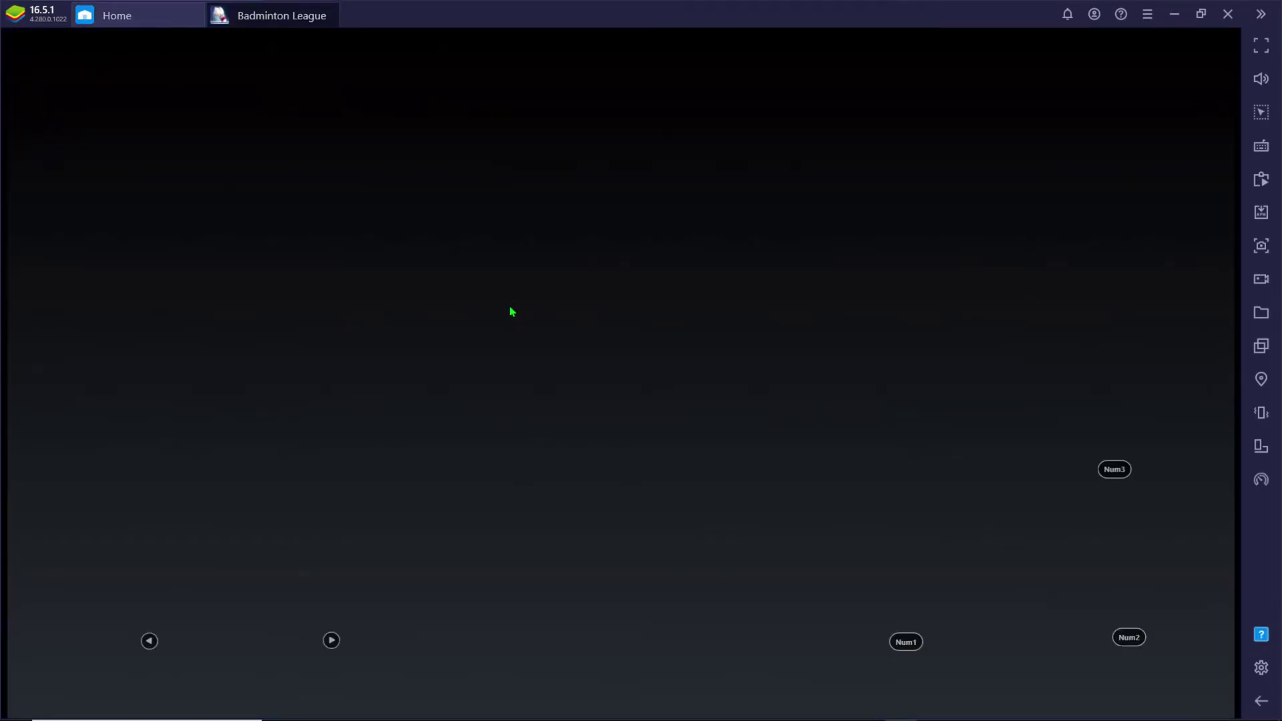
pyautogui.click(1260, 146)
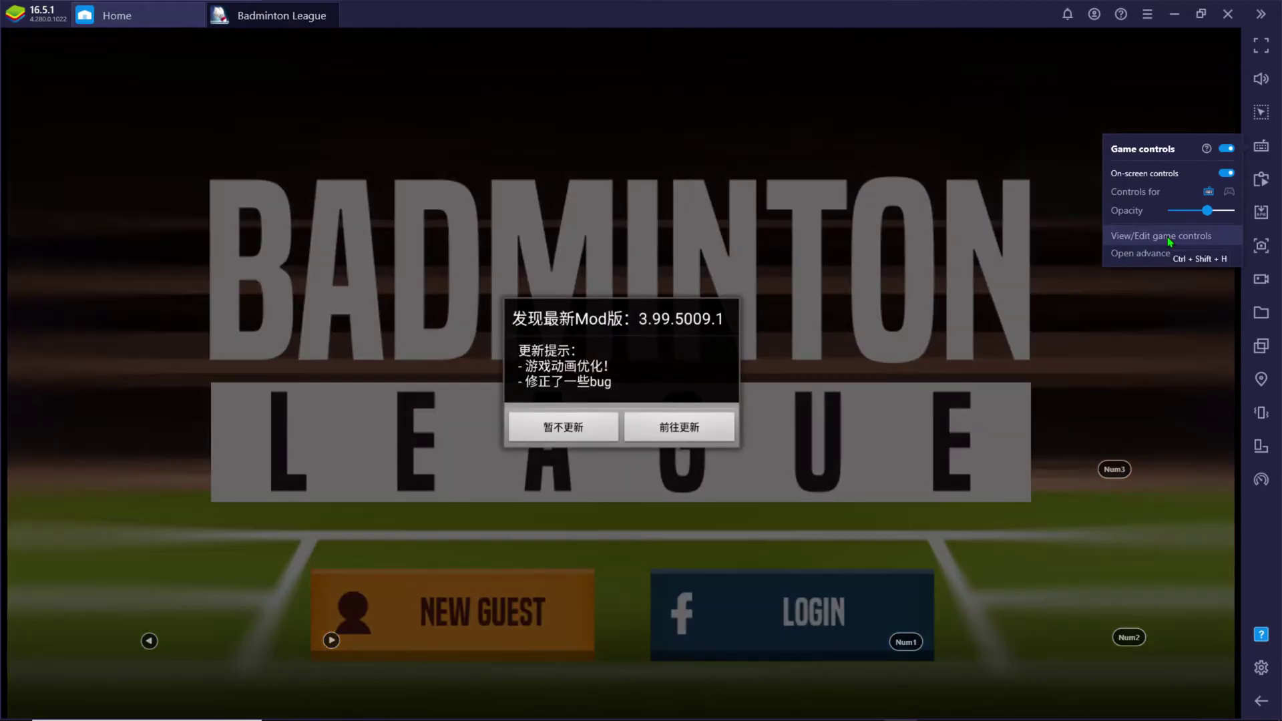
pyautogui.click(1168, 241)
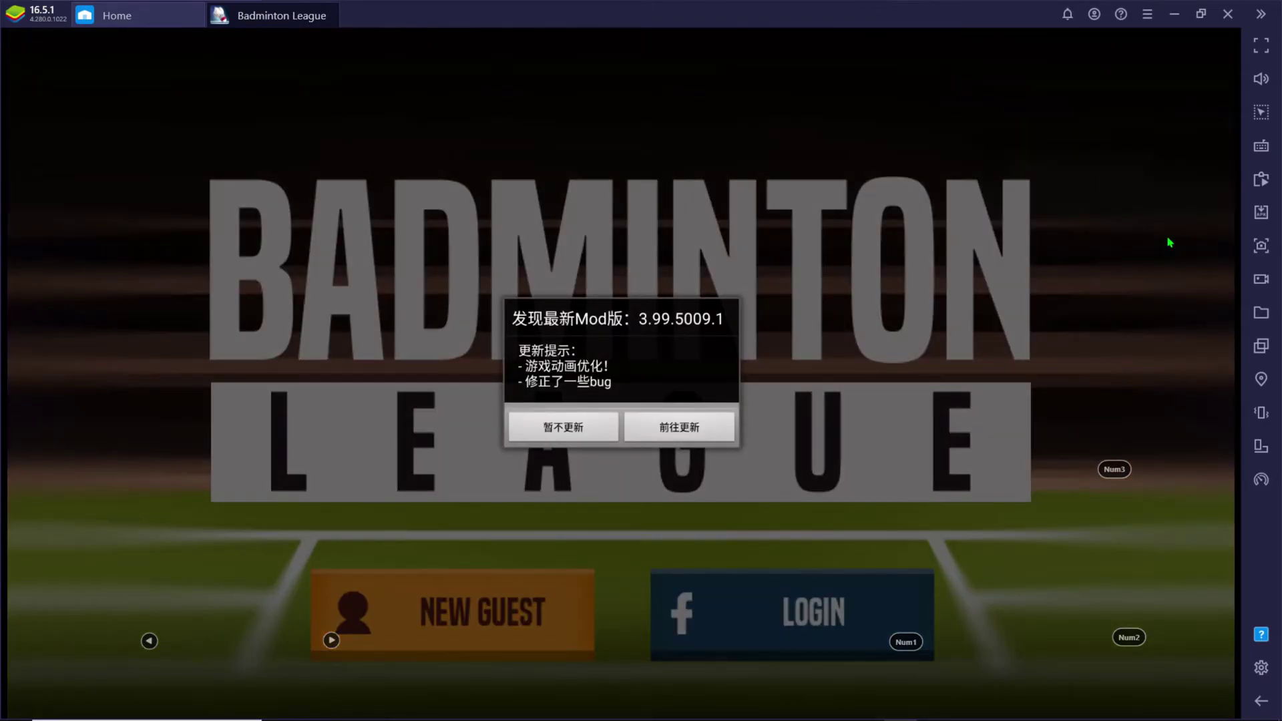
# Step: Restore the emulator to a smaller, centred window, examine the controls guide and game controls options, and maximize it again
pyautogui.click(1200, 13)
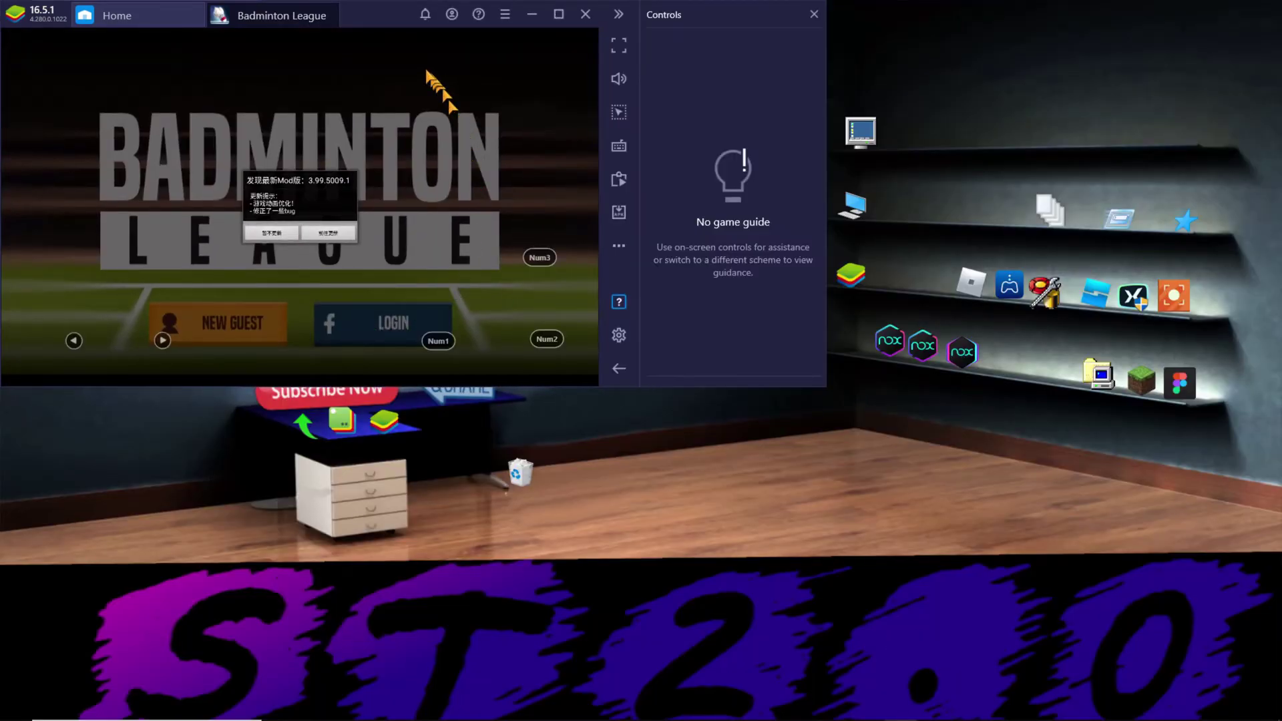
pyautogui.moveTo(394, 17); pyautogui.dragTo(648, 199)
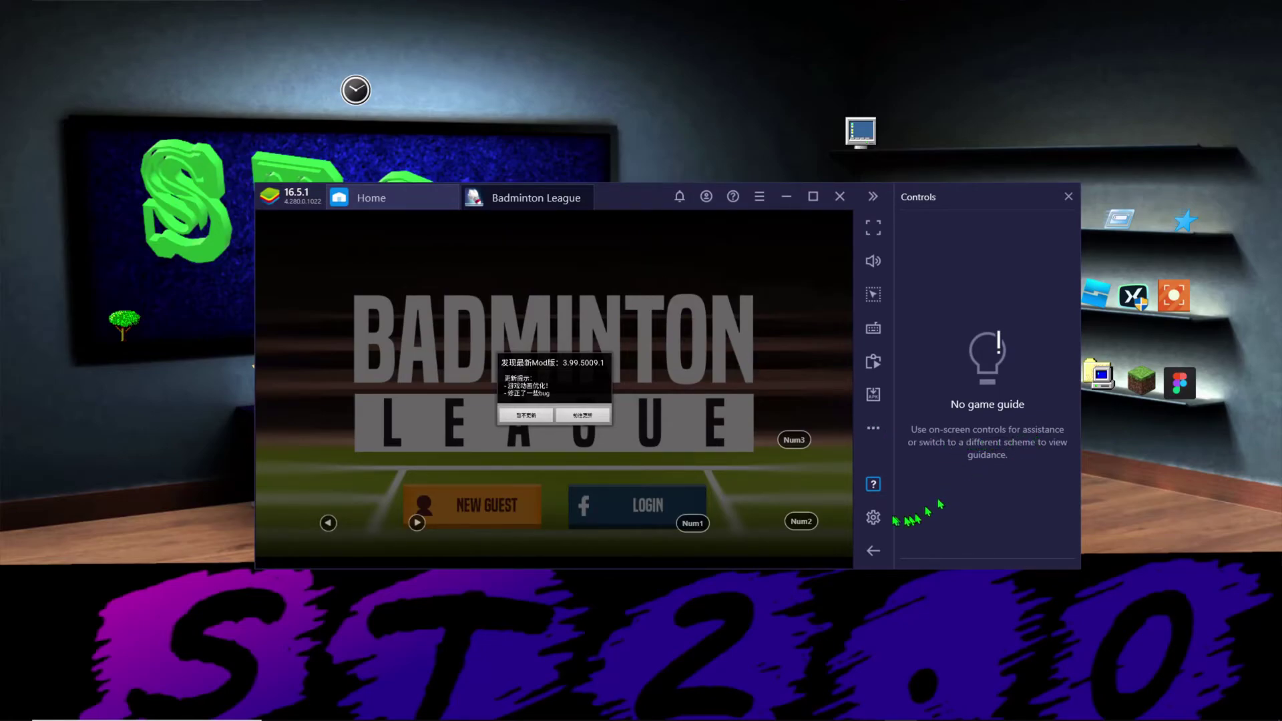
pyautogui.click(873, 328)
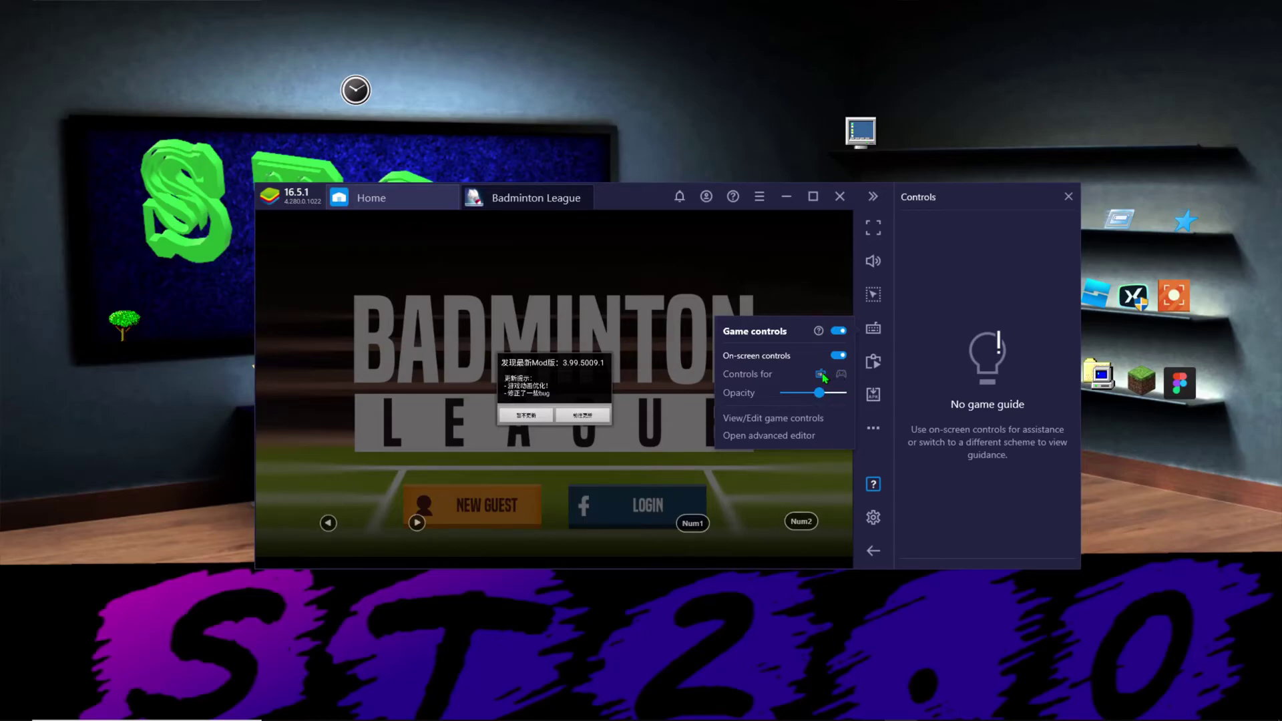
pyautogui.click(877, 334)
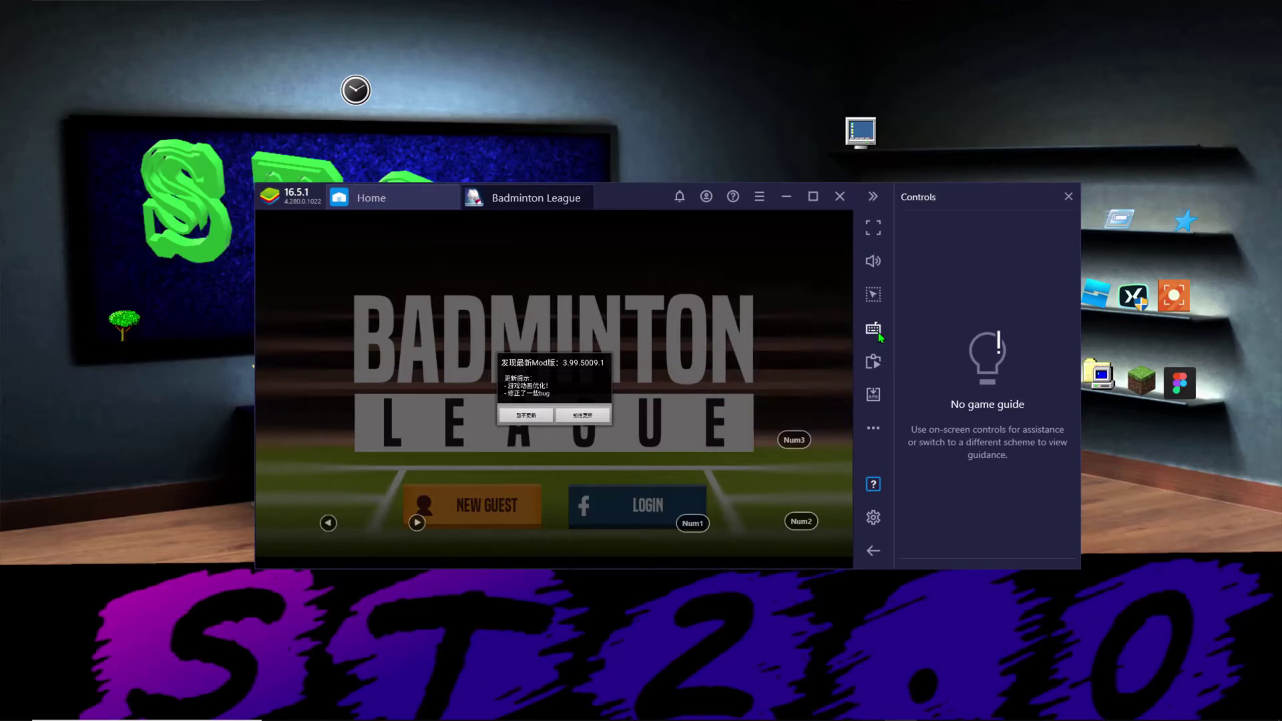
pyautogui.click(813, 206)
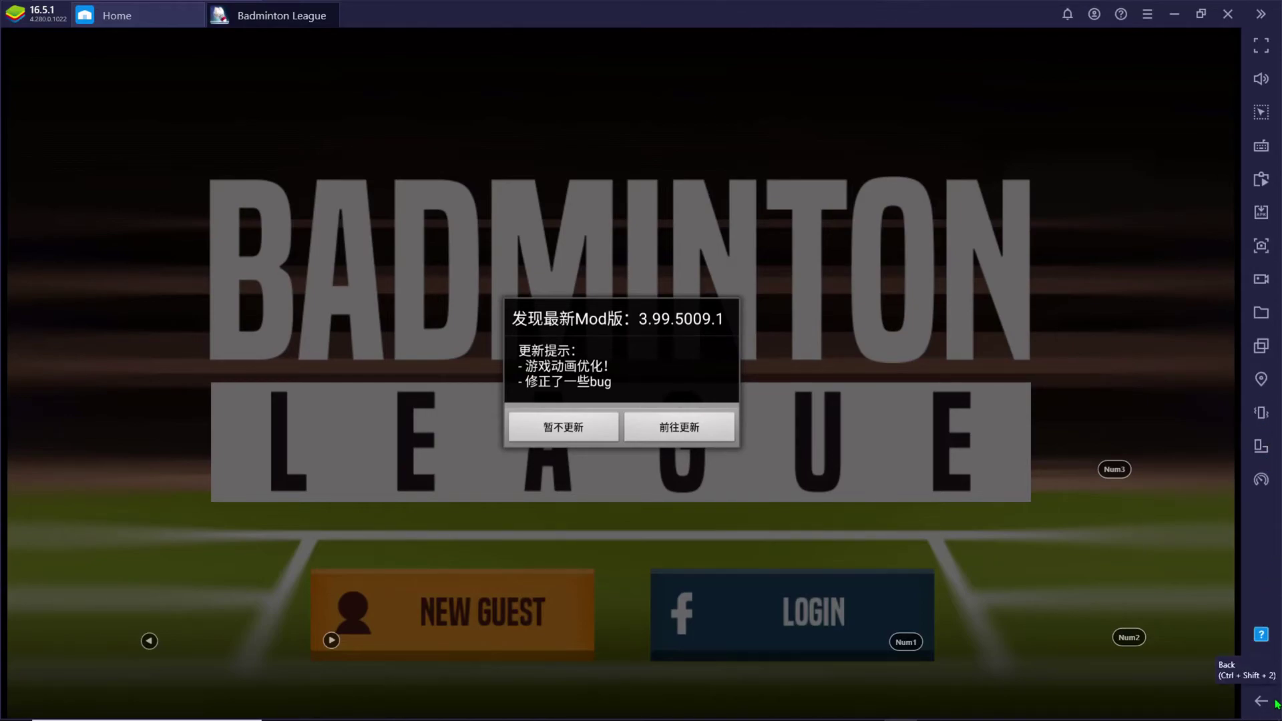
# Step: Follow the Badminton League update prompt, back out of the browser chooser, and return to the emulator's home screen
pyautogui.click(679, 427)
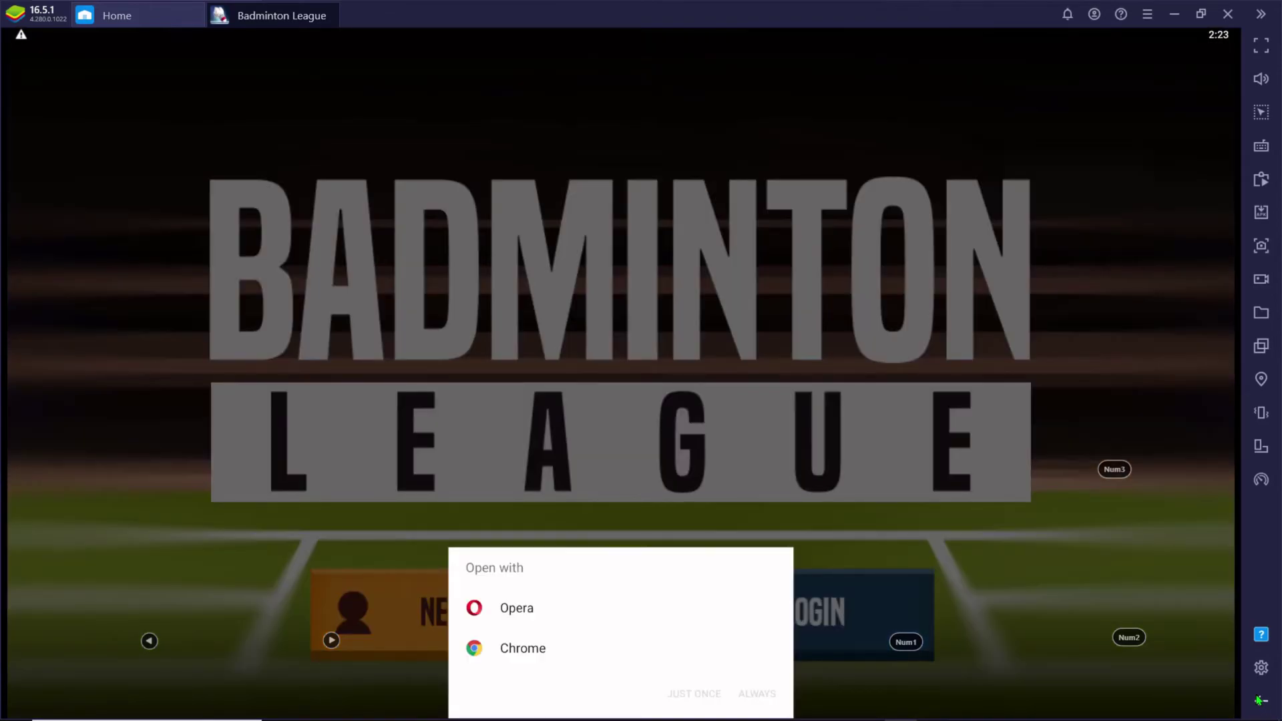
pyautogui.click(1257, 700)
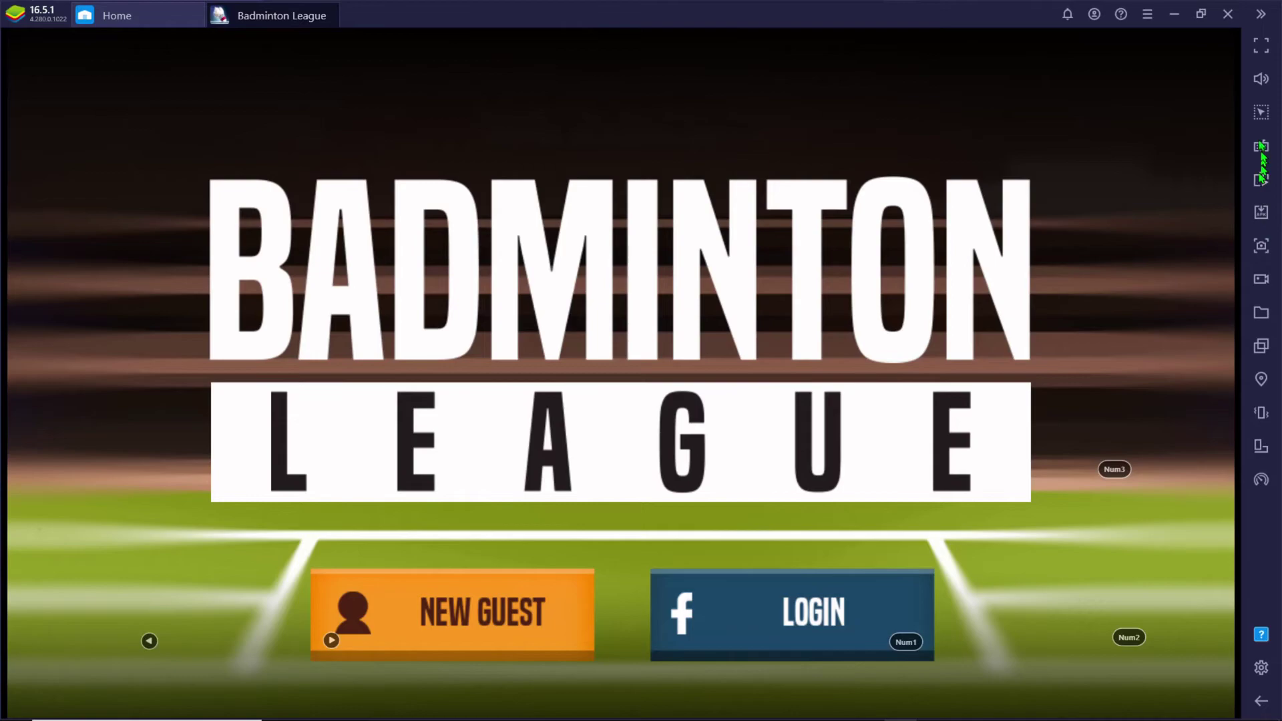
pyautogui.click(148, 11)
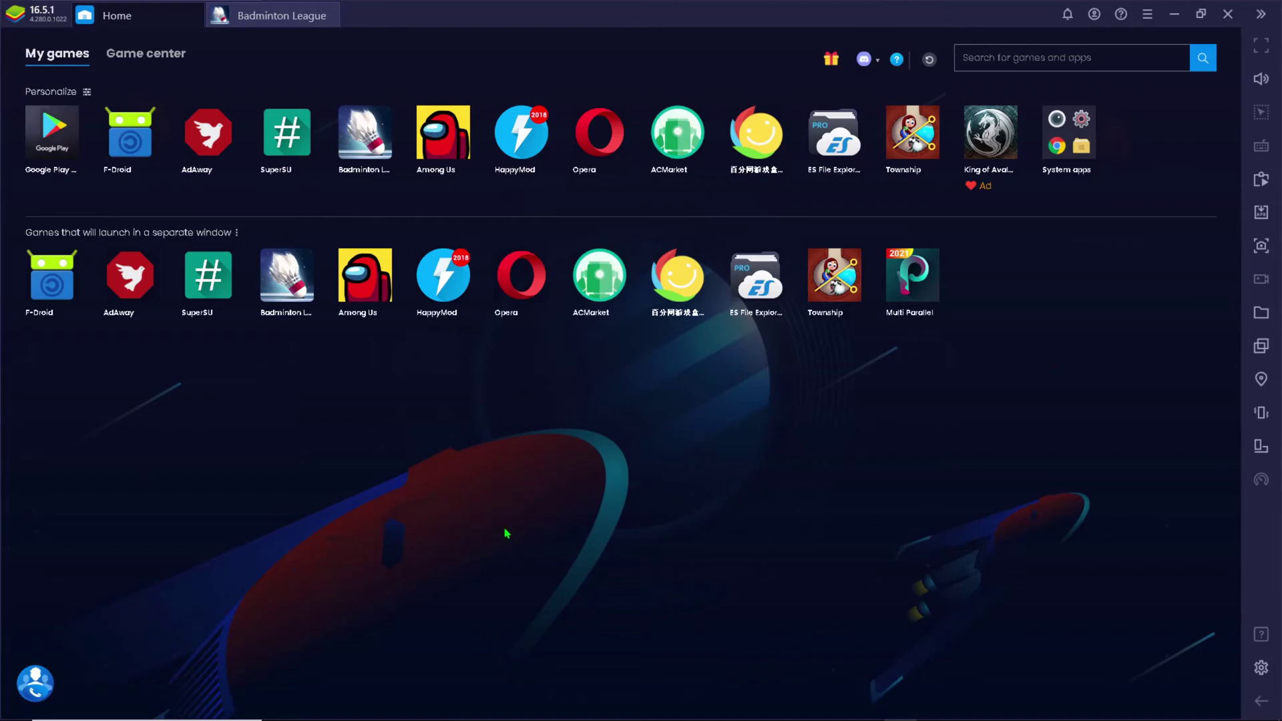
pyautogui.click(1174, 13)
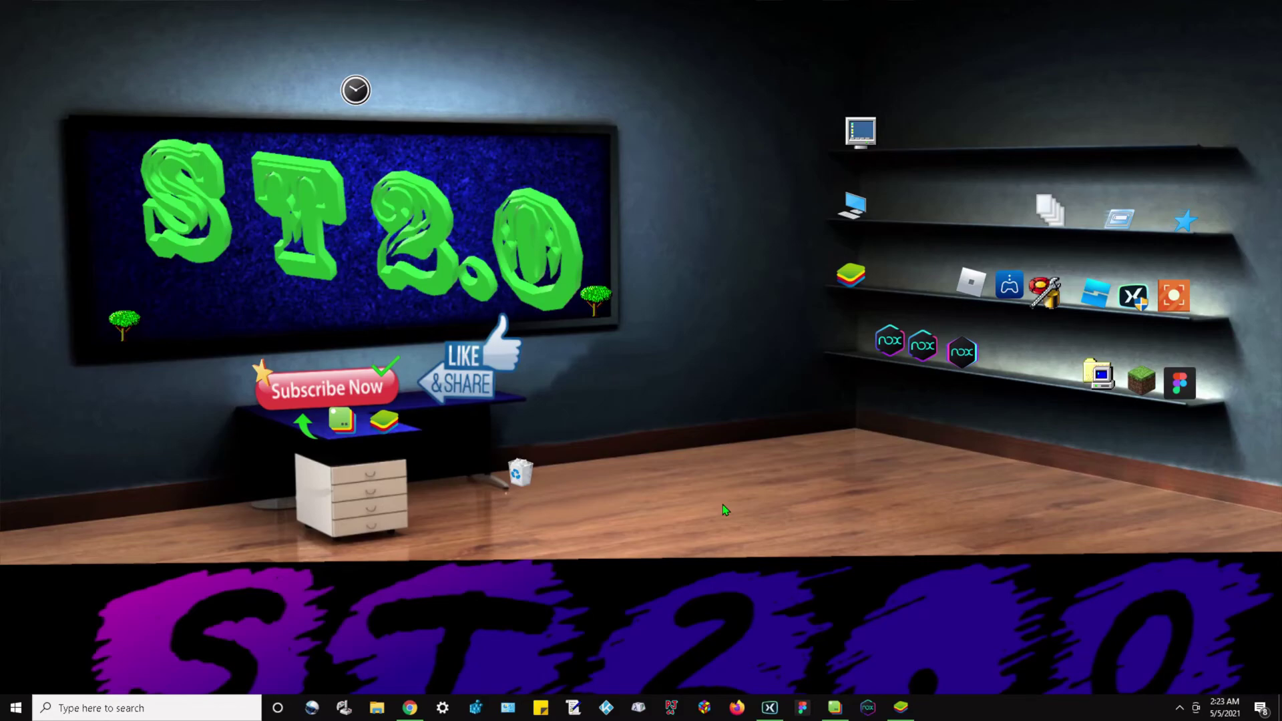
pyautogui.click(899, 707)
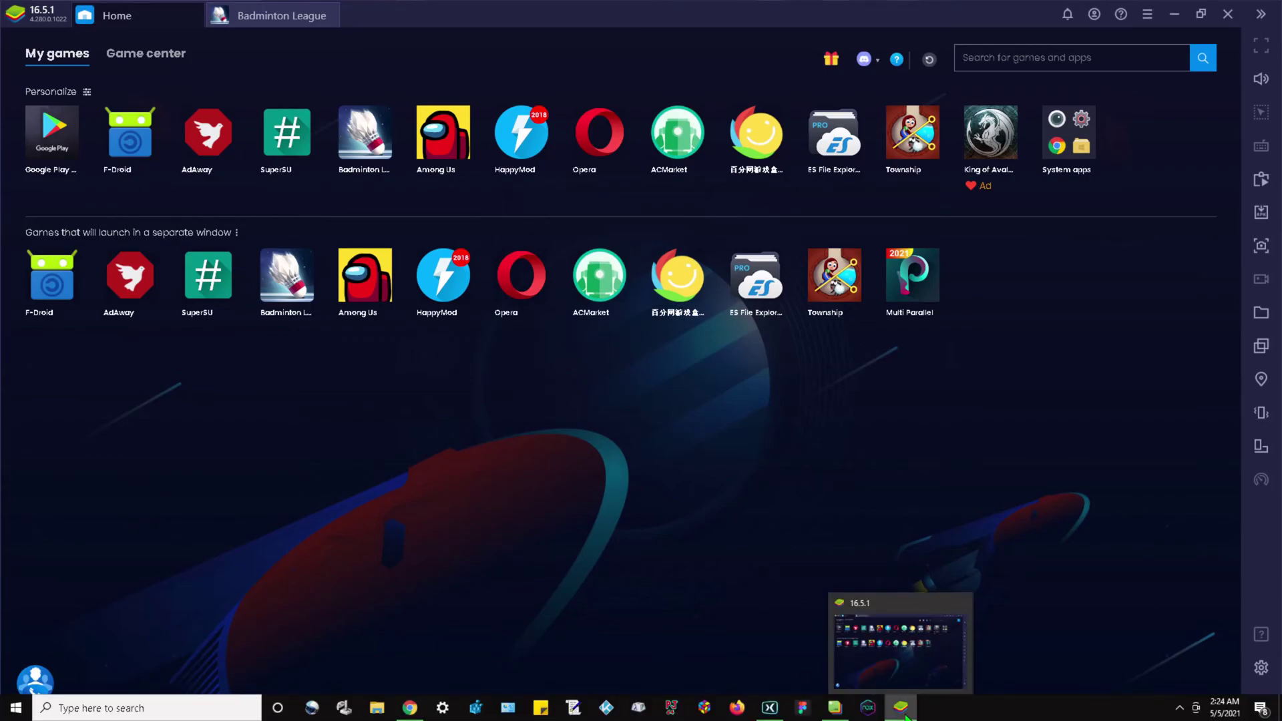
pyautogui.click(906, 717)
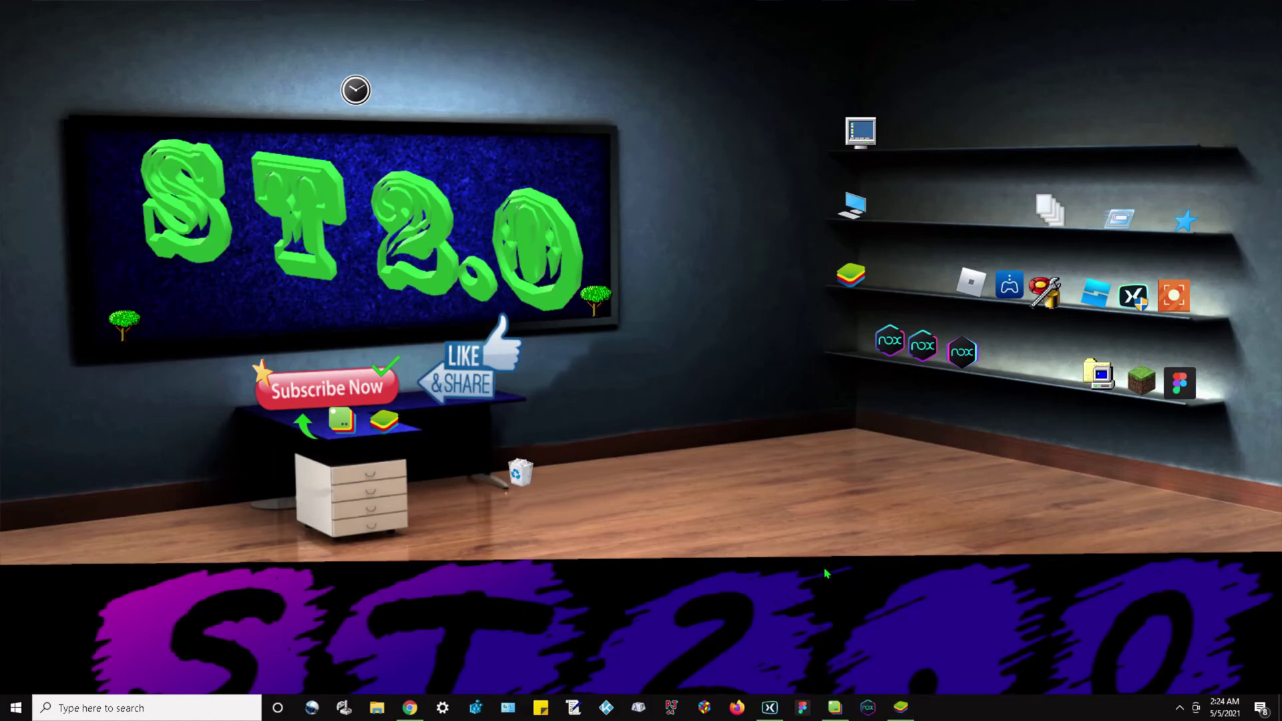
pyautogui.click(900, 709)
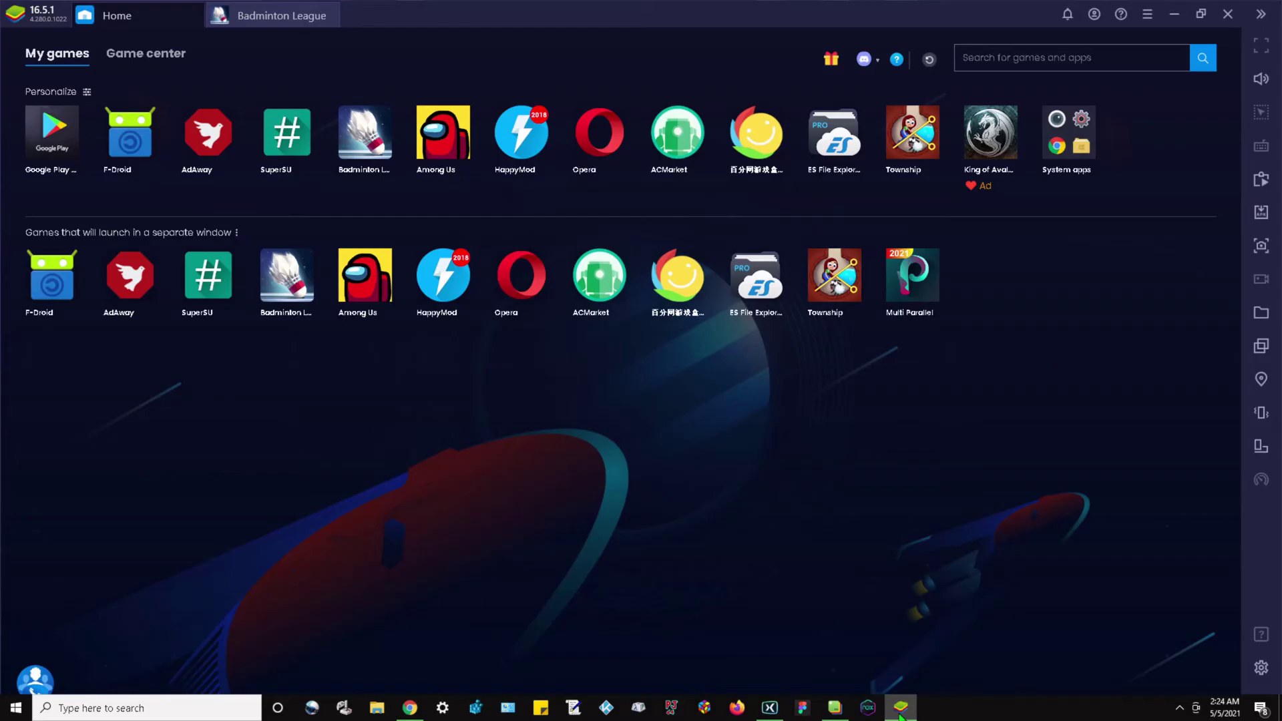
# Step: Close the Badminton League tab and open the Google Play Store from the Game center
pyautogui.click(335, 13)
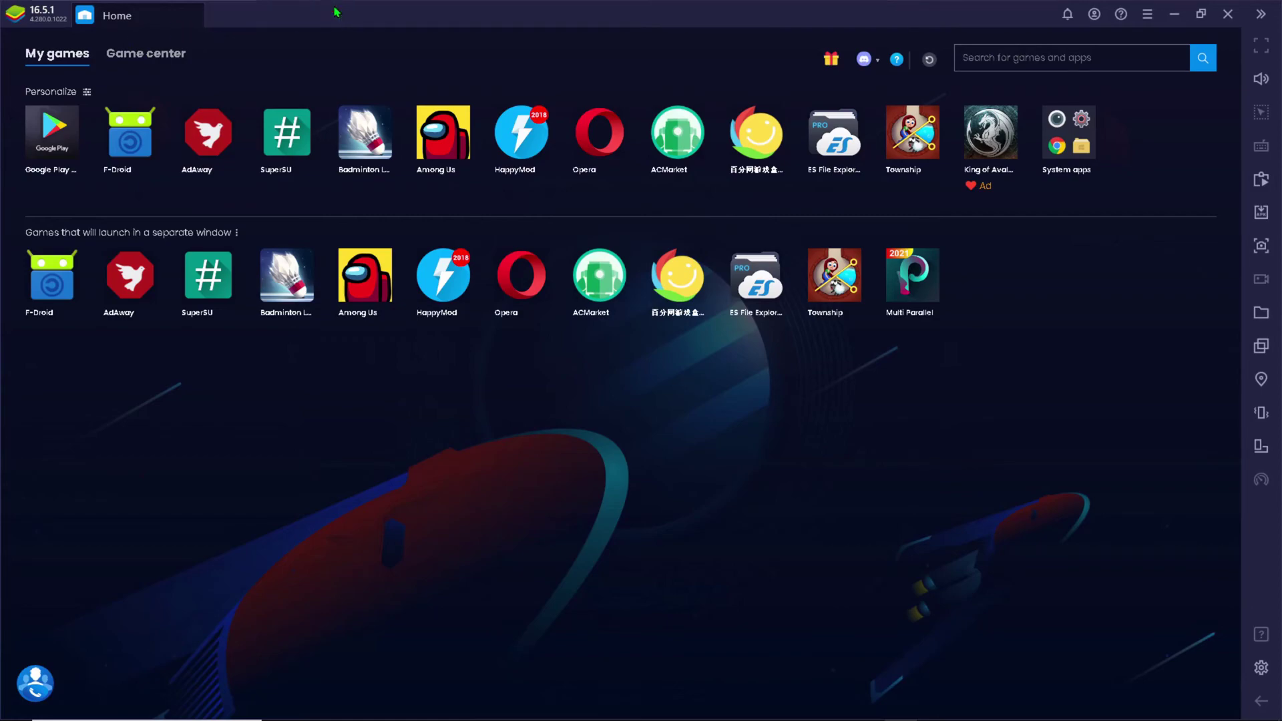
pyautogui.click(148, 63)
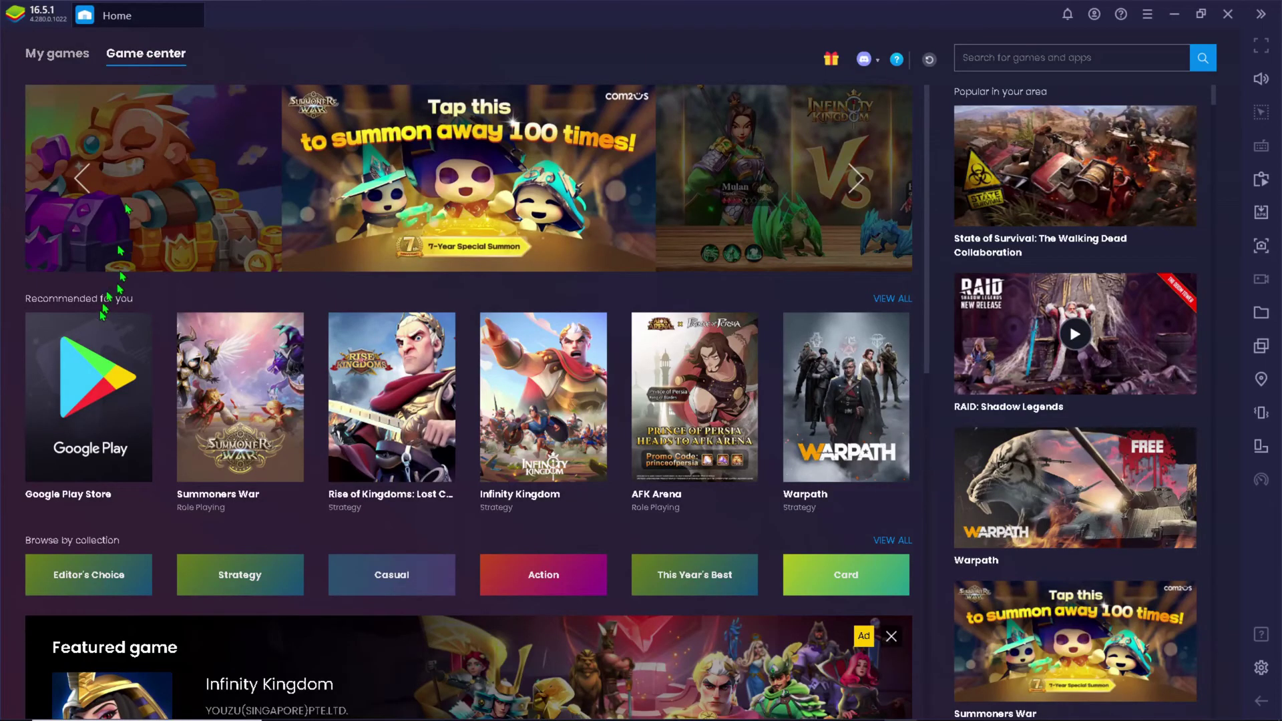
pyautogui.click(91, 399)
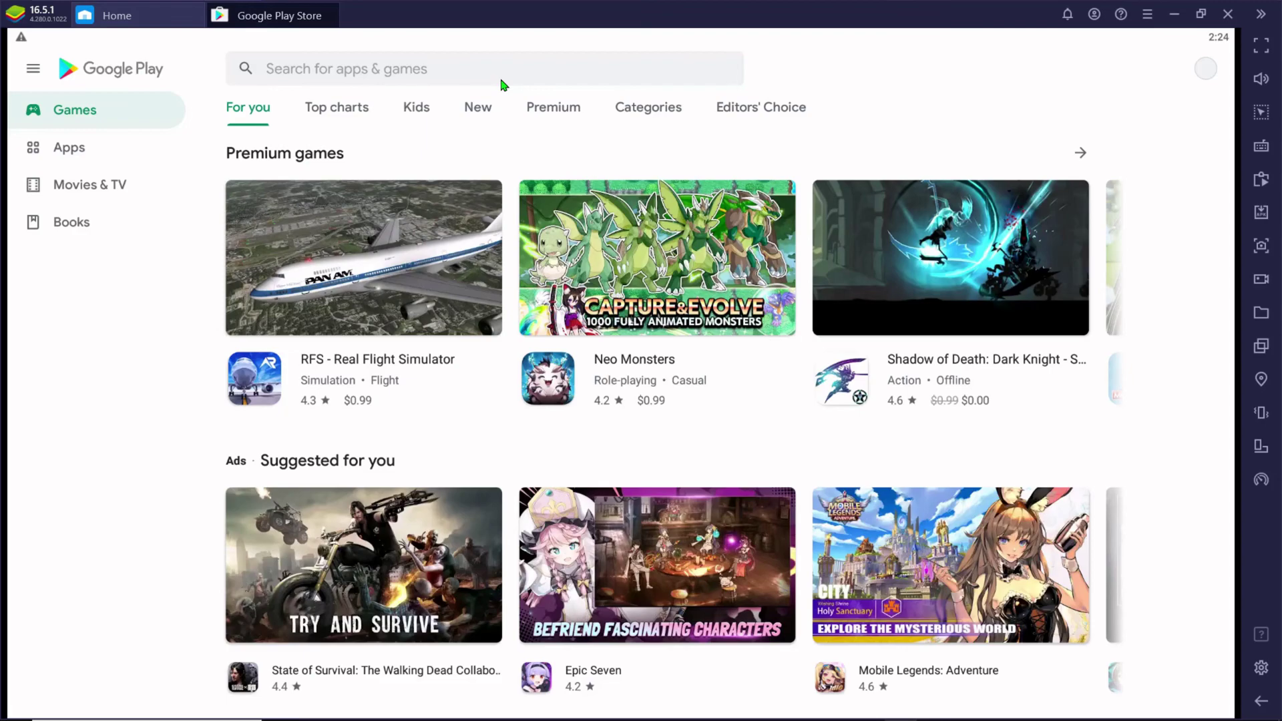
# Step: Open the store's app search, back out to the main page, and decline the COVID Alert CT suggestion
pyautogui.click(501, 80)
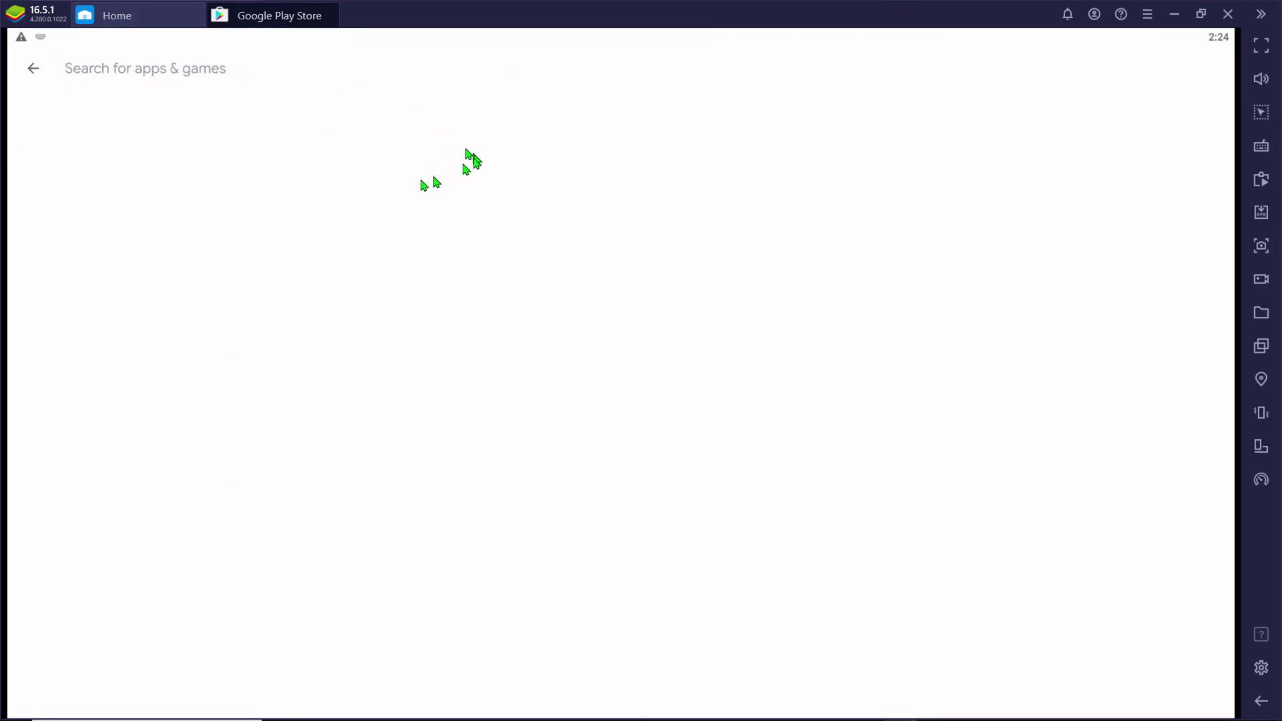
pyautogui.click(33, 69)
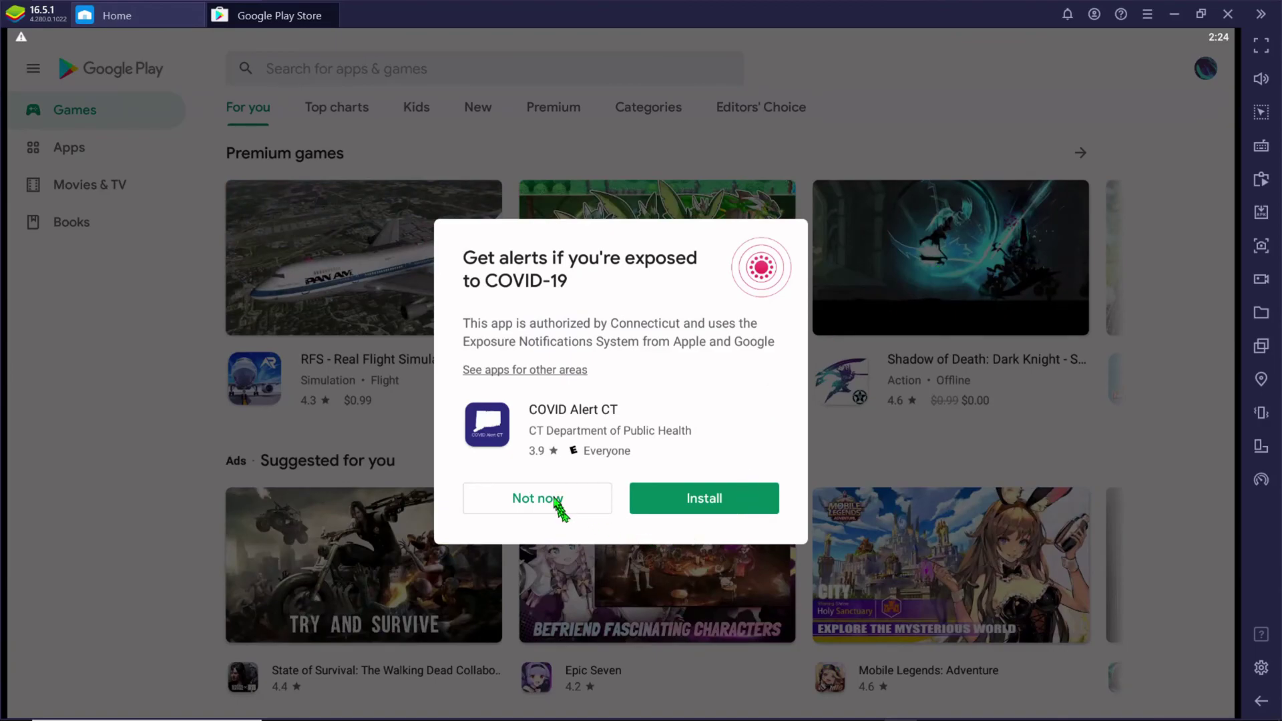
pyautogui.click(556, 503)
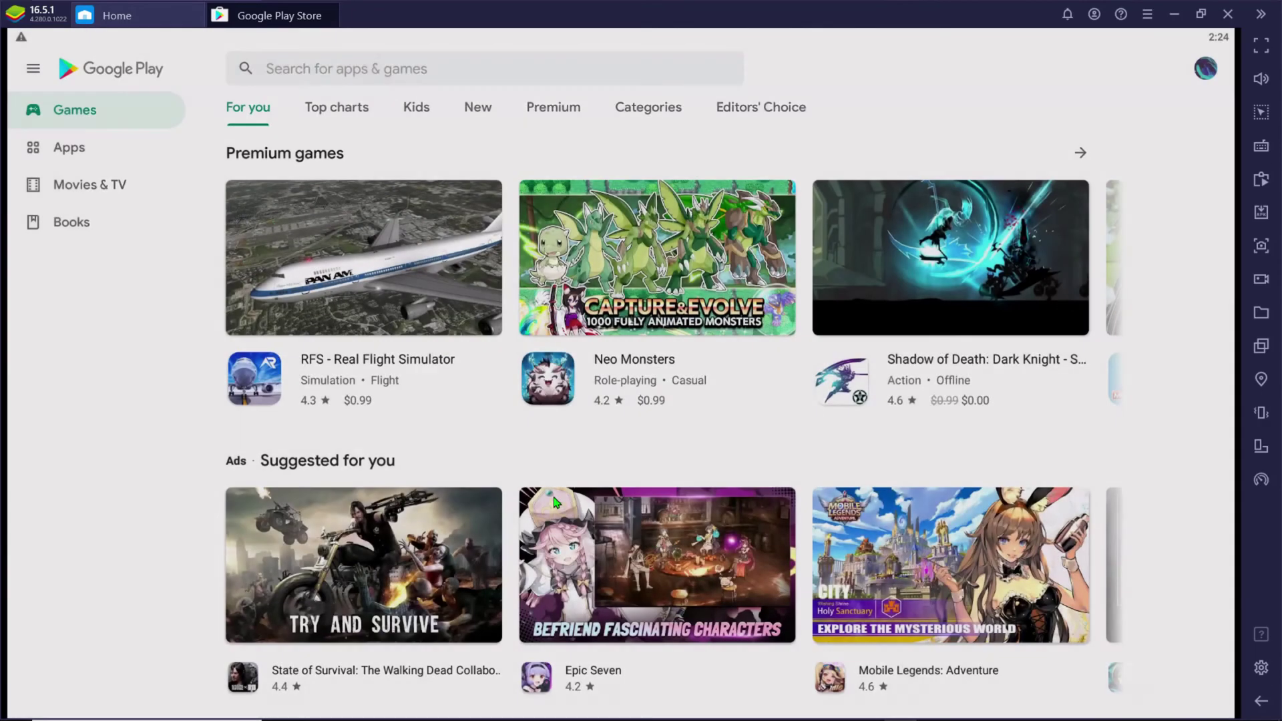
# Step: Open Head Ball 2 - Online Soccer Game from the recommended games and start installing it
pyautogui.scroll(-5, 556, 503)
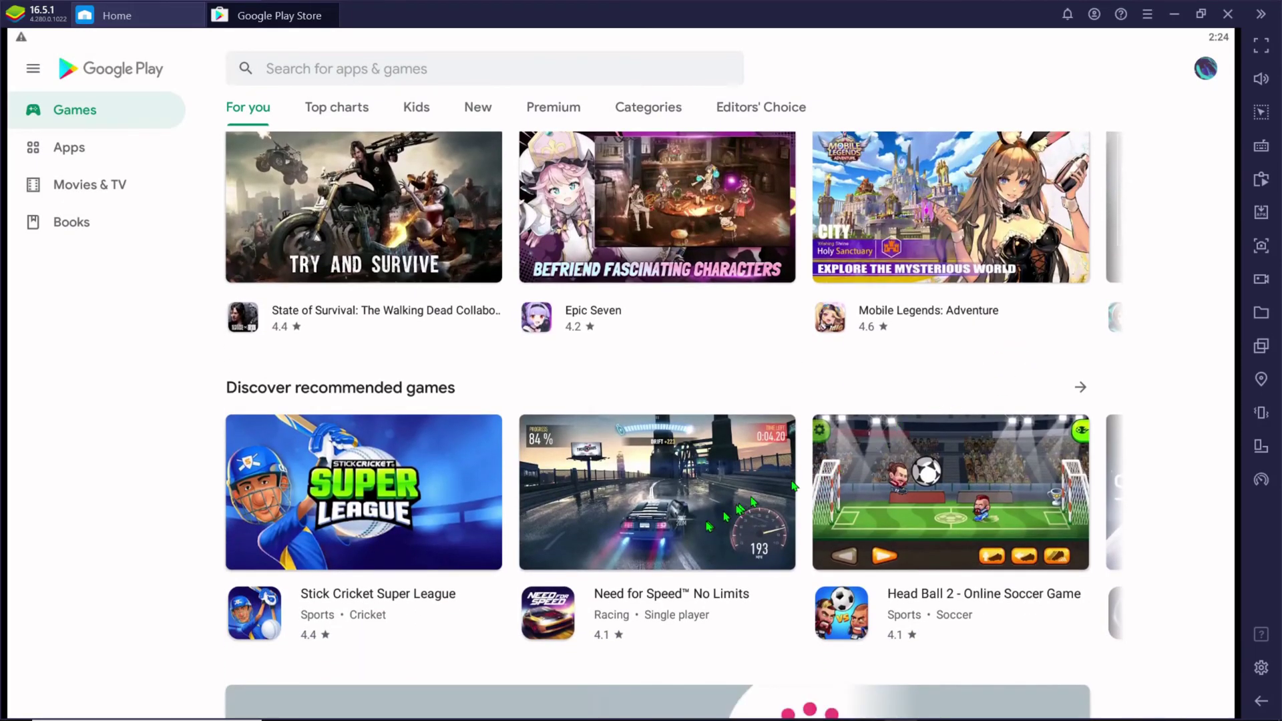
pyautogui.click(924, 506)
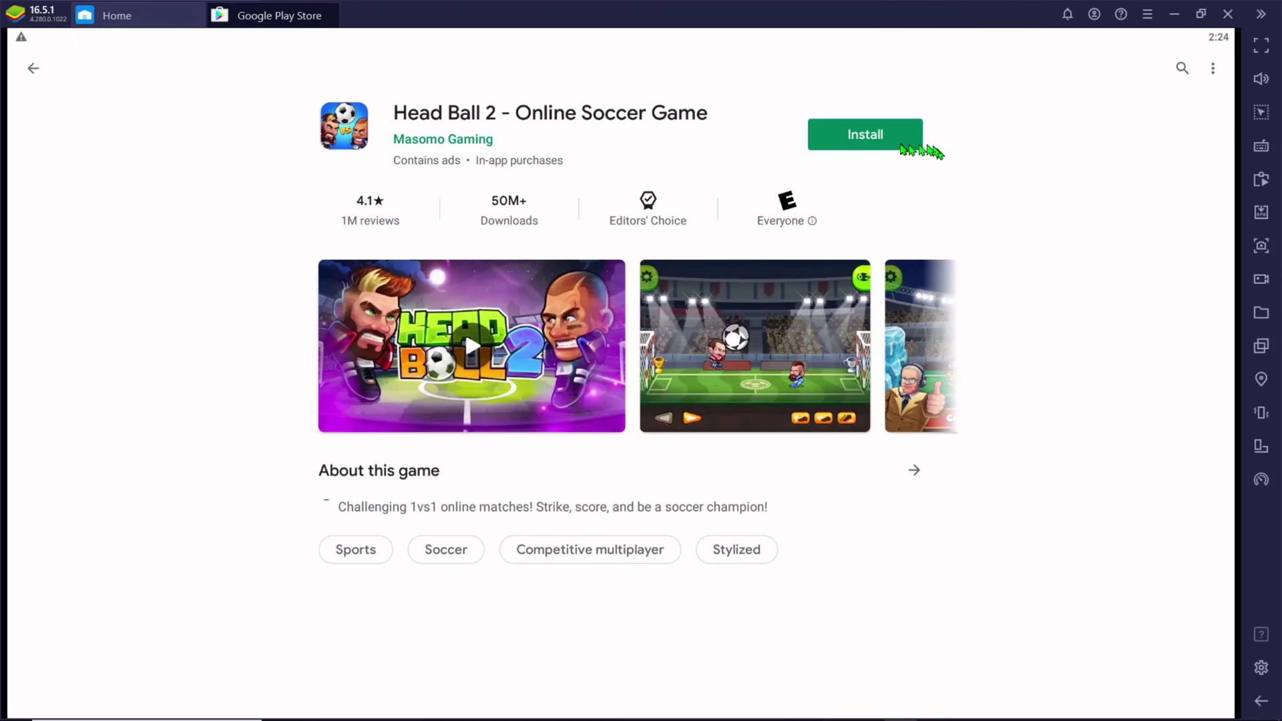
pyautogui.click(886, 134)
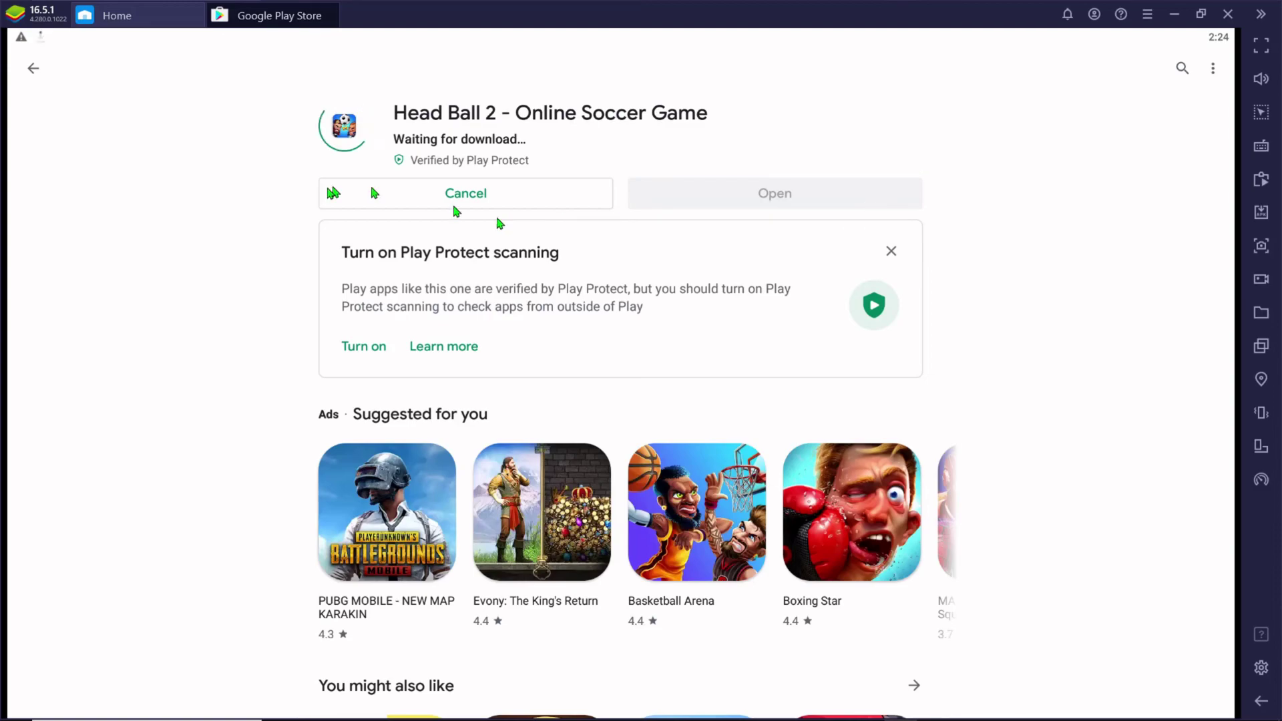
# Step: Dismiss the backup notification and cancel the Head Ball 2 download from its notification
pyautogui.moveTo(27, 37); pyautogui.dragTo(24, 394)
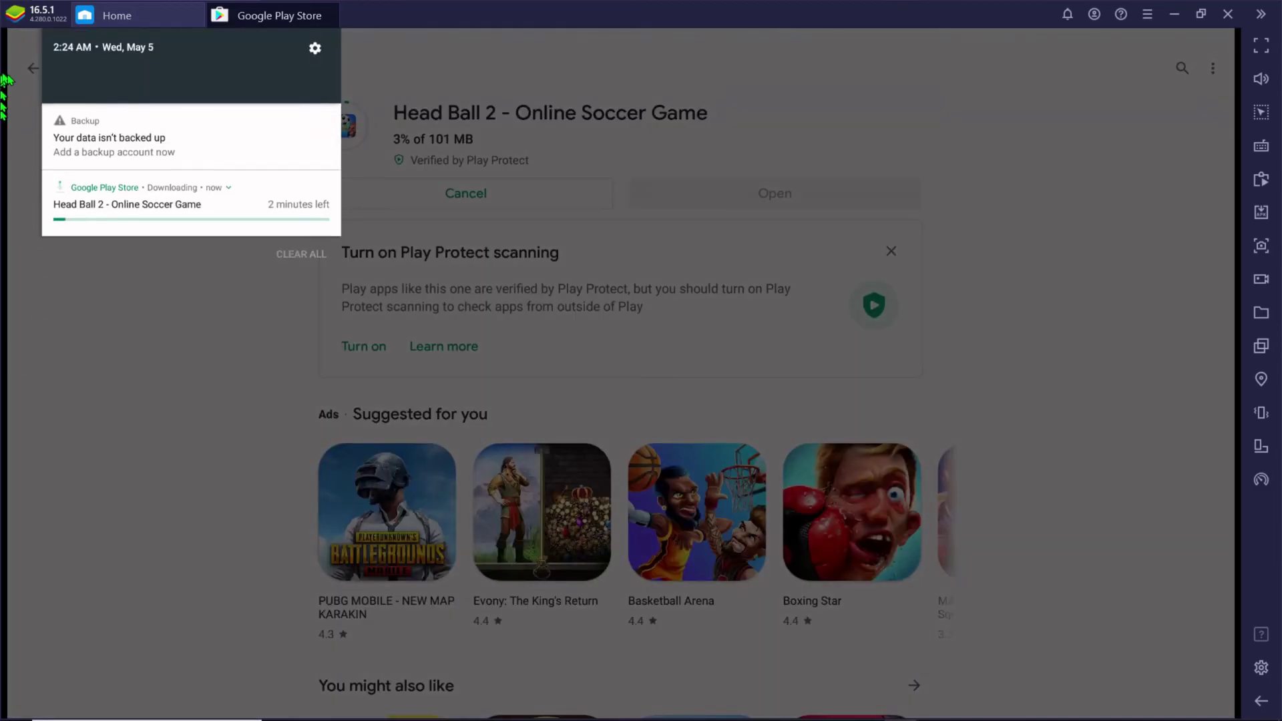
pyautogui.moveTo(60, 149); pyautogui.dragTo(334, 148)
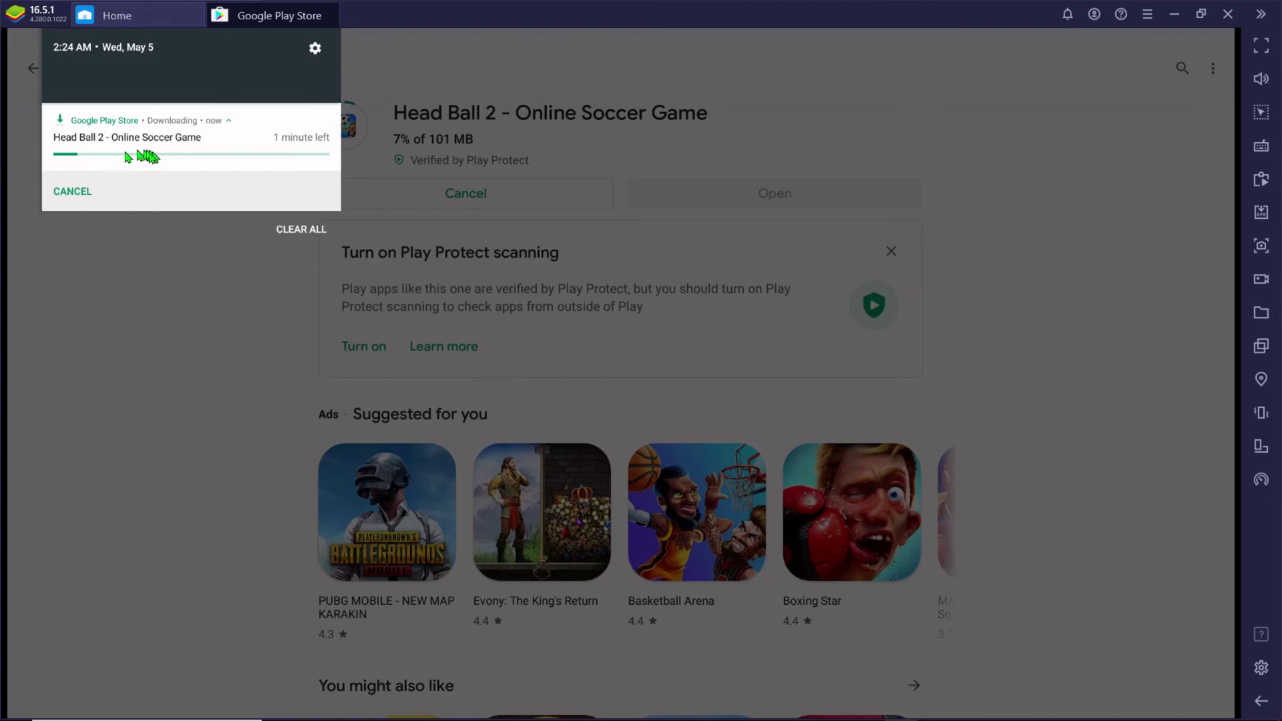
pyautogui.click(67, 194)
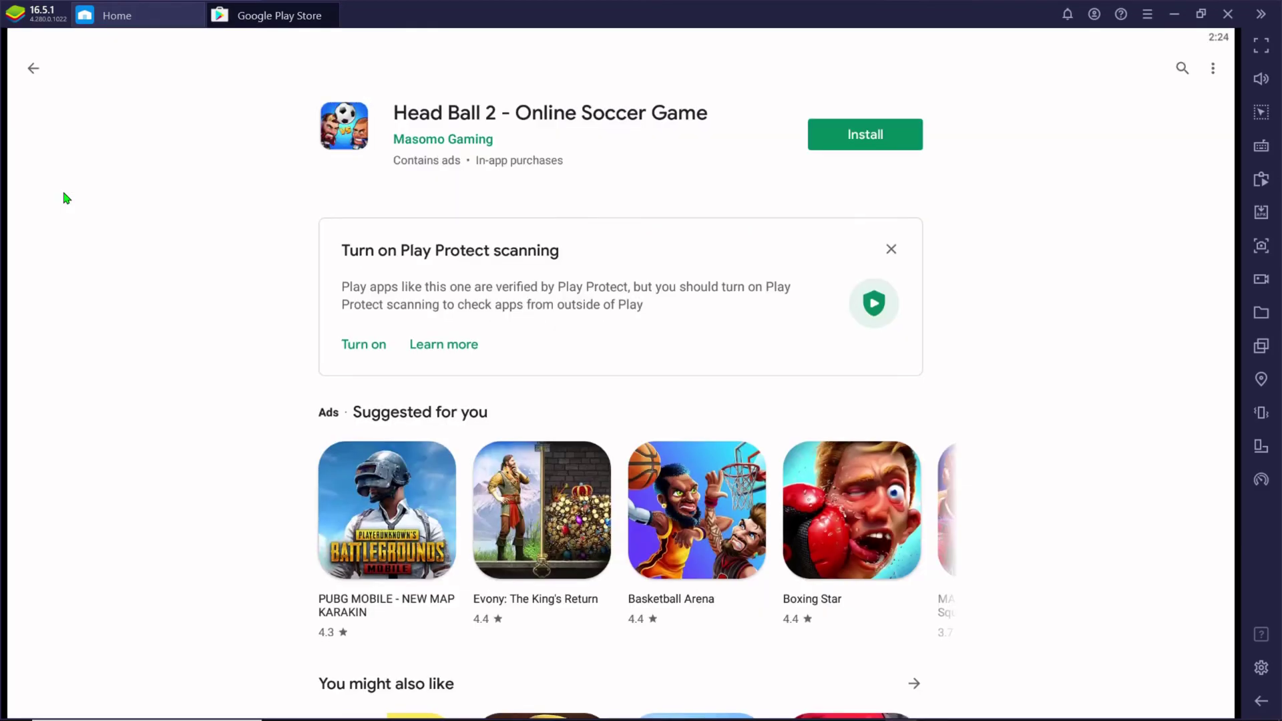
# Step: Close the Google Play Store tab, return to My games, and minimize the emulator to the desktop
pyautogui.click(334, 10)
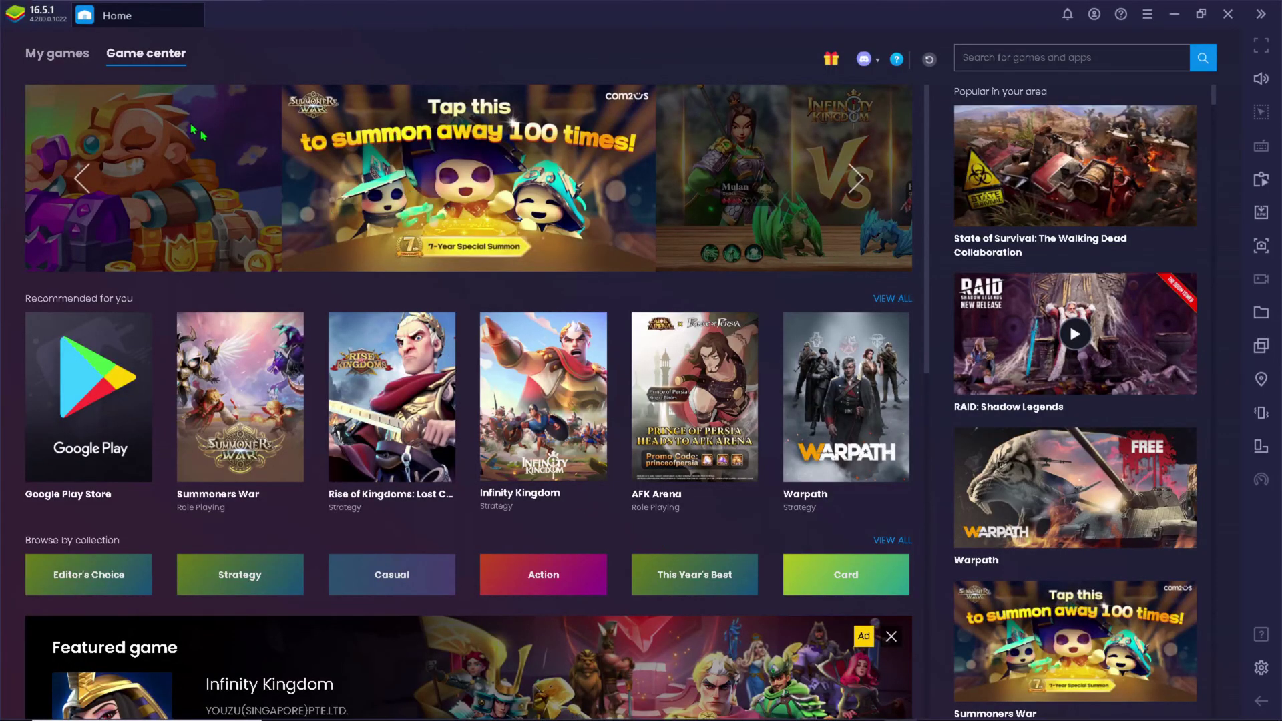
pyautogui.click(72, 53)
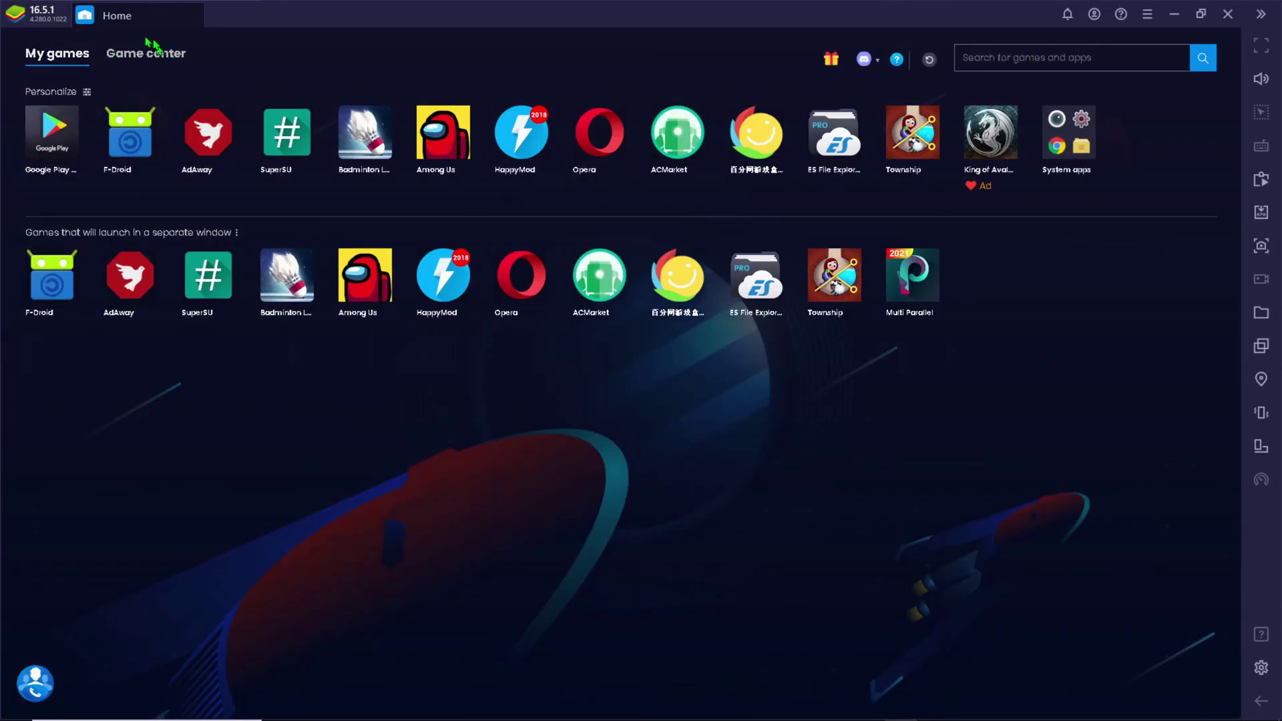
pyautogui.click(1176, 13)
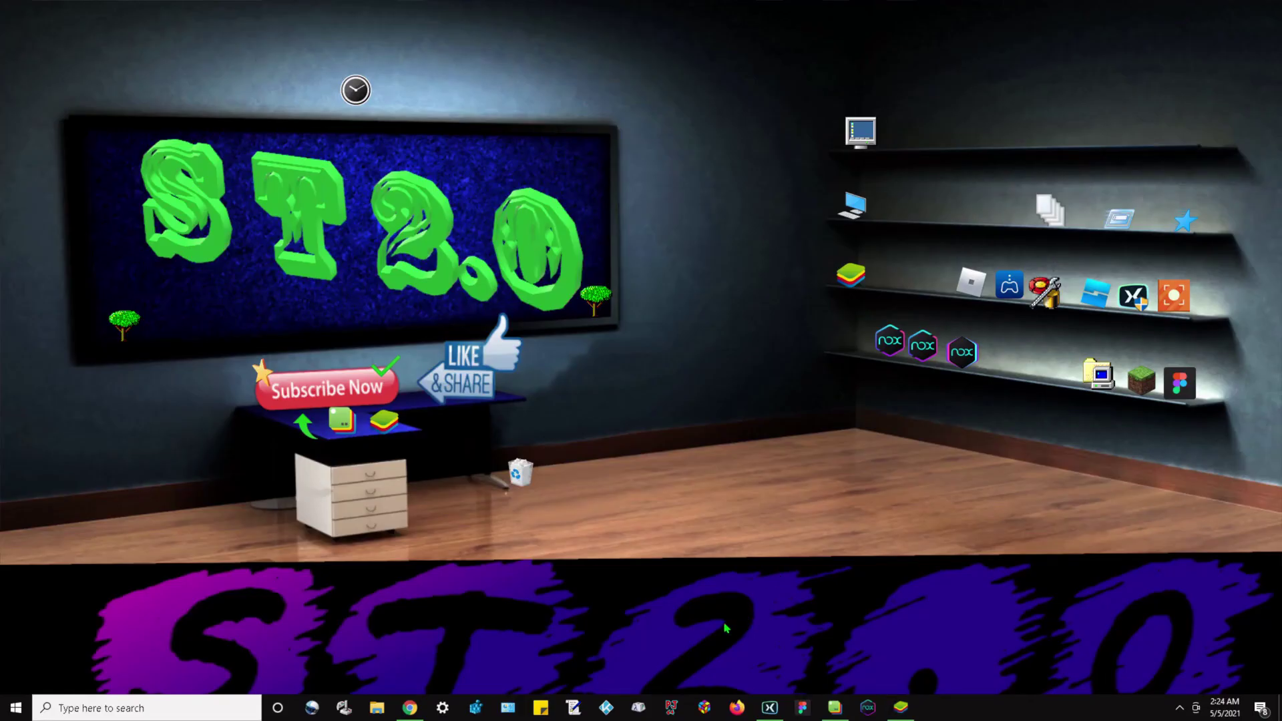